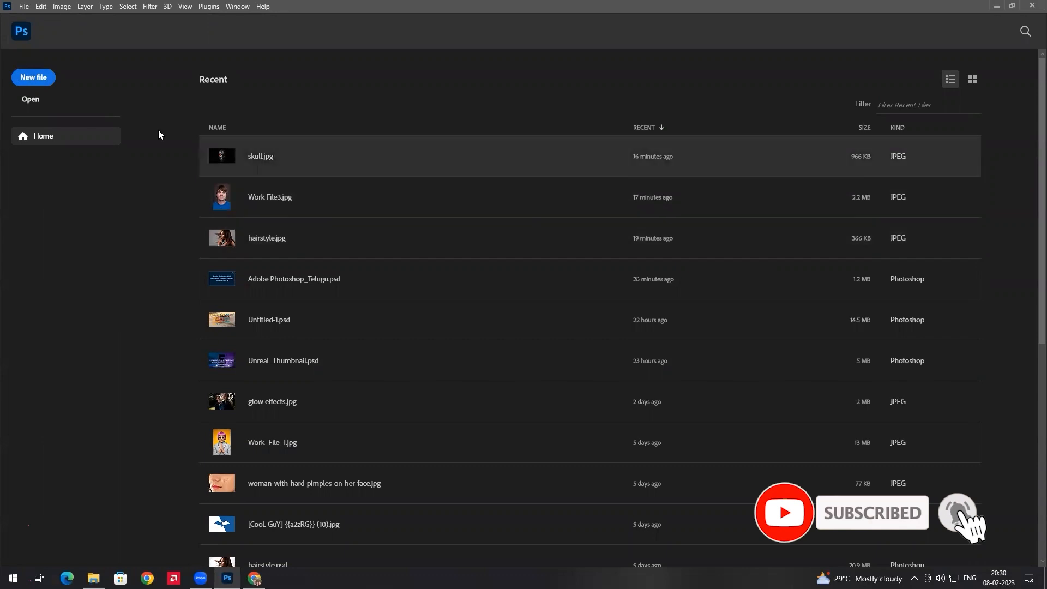
# Step: Create a new 1920 x 1080 px document at 72 ppi in RGB Color with a white background
pyautogui.click(25, 7)
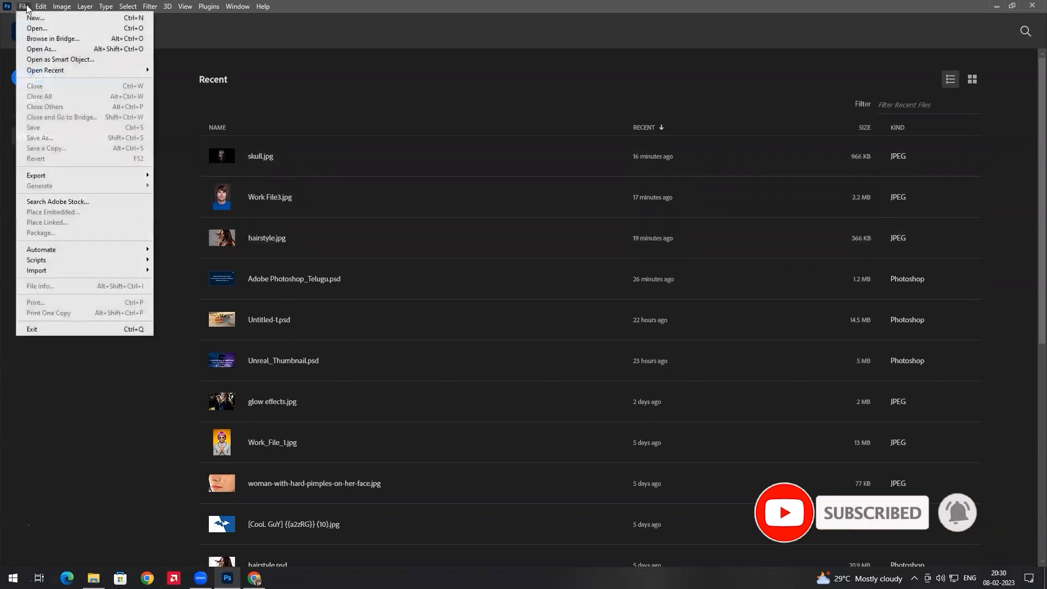
pyautogui.click(34, 19)
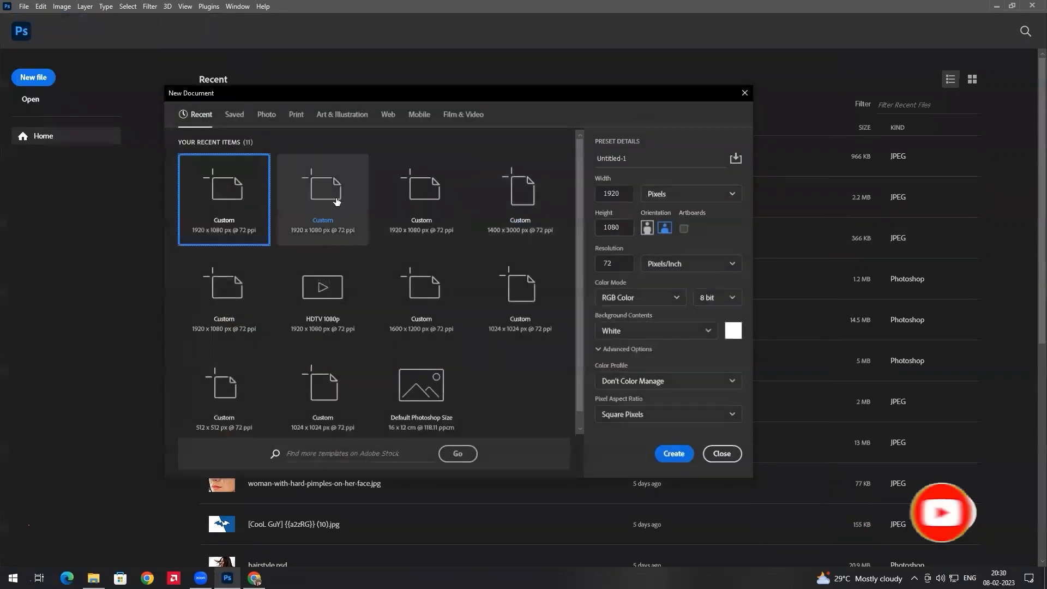
pyautogui.click(676, 453)
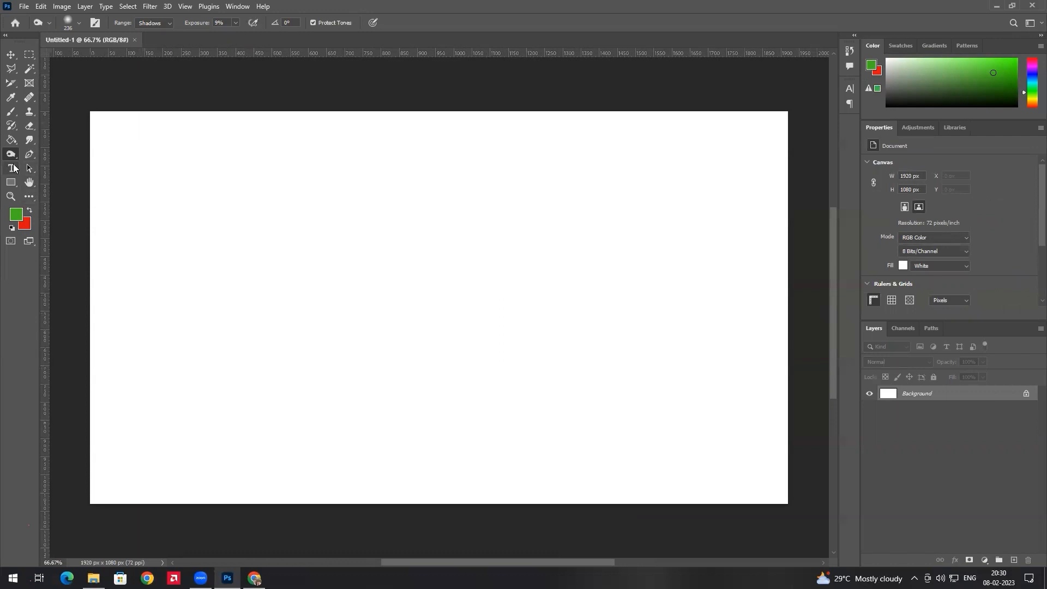
# Step: Add the horizontal text "adobe photoshop" to the canvas and commit it
pyautogui.click(12, 168)
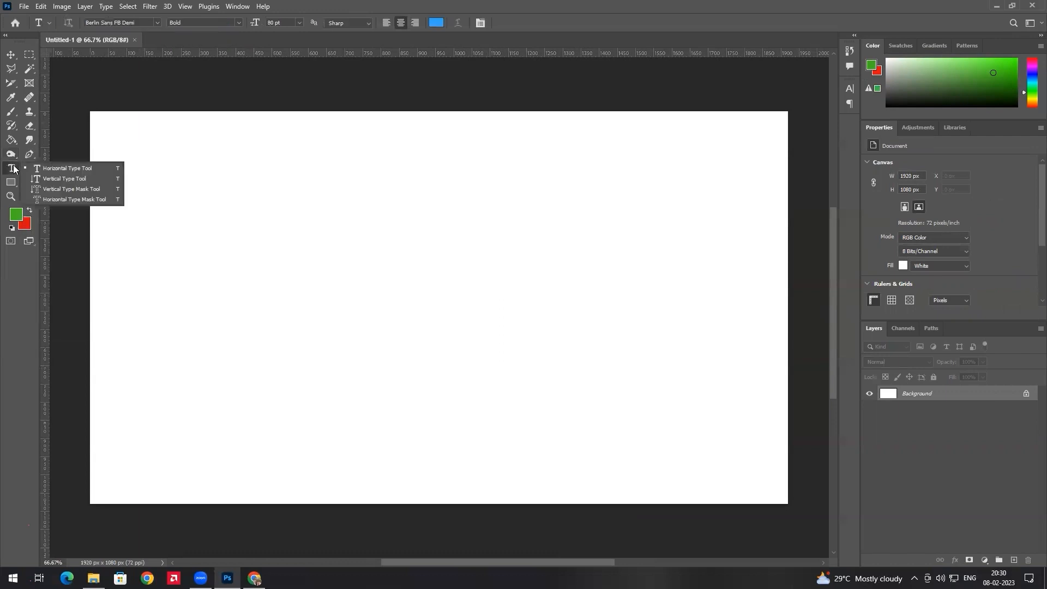
pyautogui.click(51, 170)
pyautogui.click(307, 334)
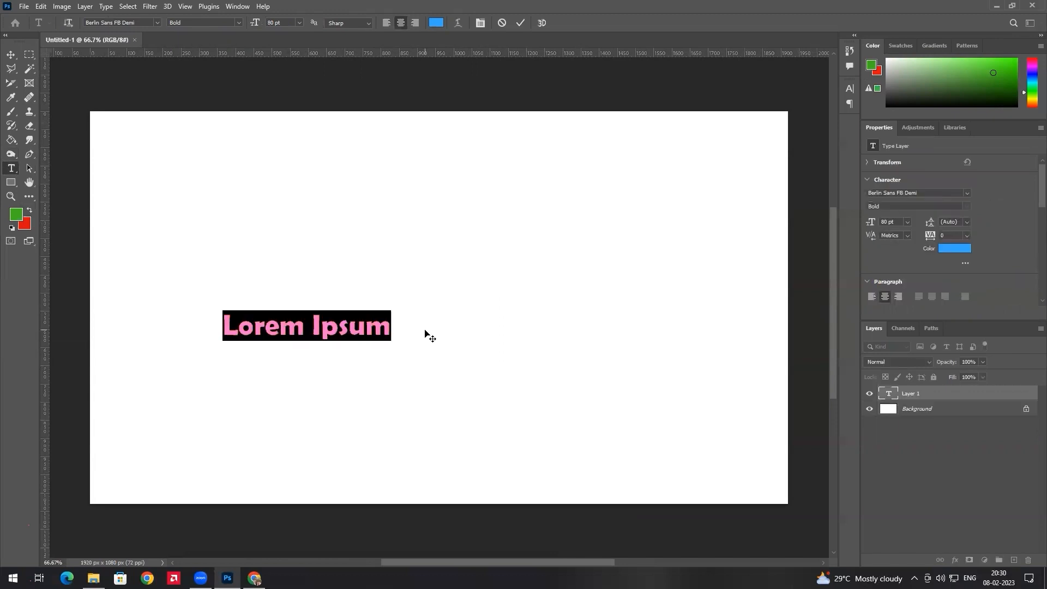
pyautogui.write('adobe ph')
pyautogui.write('orto')
pyautogui.press('BackSpace')
pyautogui.press('BackSpace')
pyautogui.press('BackSpace')
pyautogui.write('toshop')
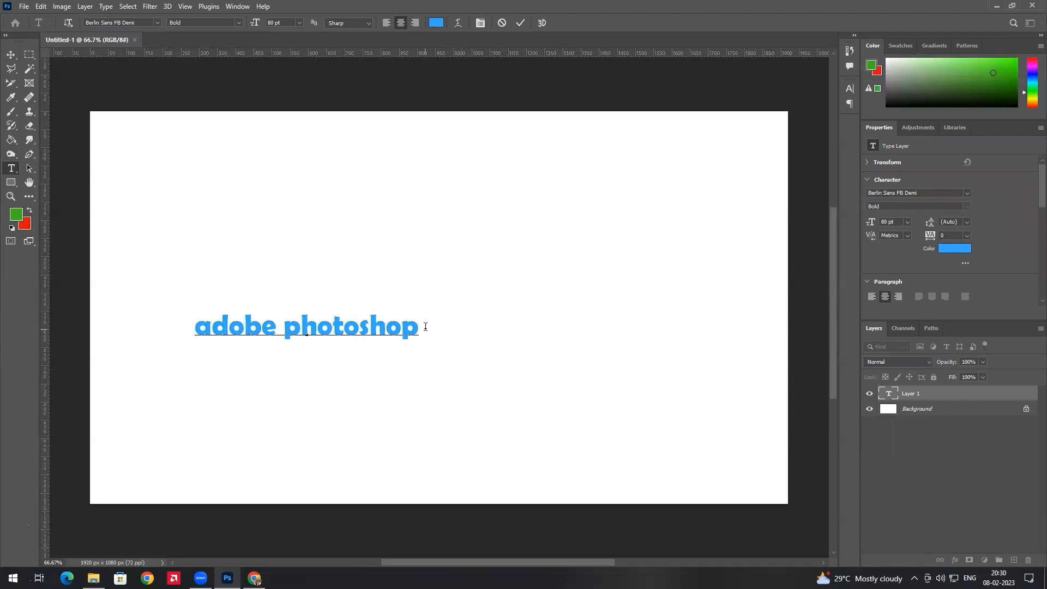
pyautogui.click(11, 54)
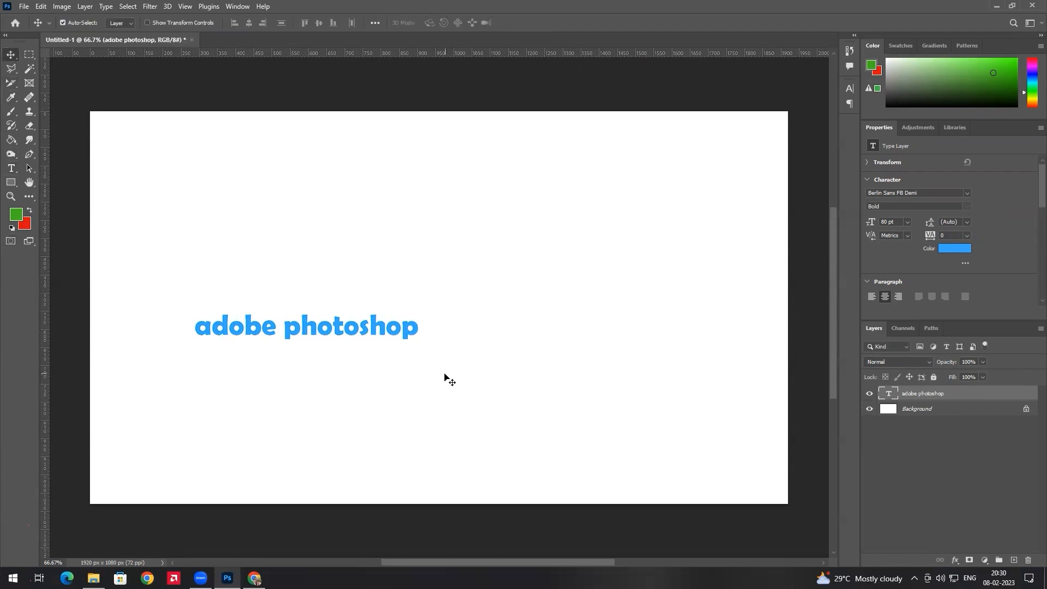
# Step: Scale the text up to about 190 pt and centre it horizontally on the canvas
pyautogui.hotkey('ctrl', 't')
pyautogui.moveTo(419, 344); pyautogui.dragTo(719, 424)
pyautogui.moveTo(612, 363); pyautogui.dragTo(590, 317)
pyautogui.press('Return')
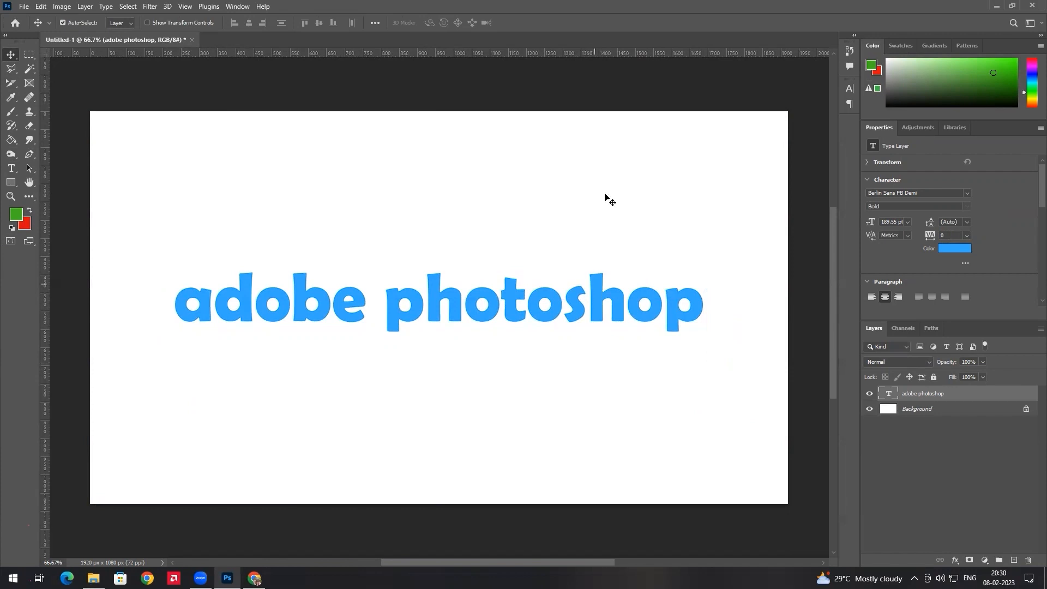
# Step: Place the IMGeneralStore image as an embedded object and move it over the text, to about X 149 px, Y 65 px
pyautogui.click(24, 6)
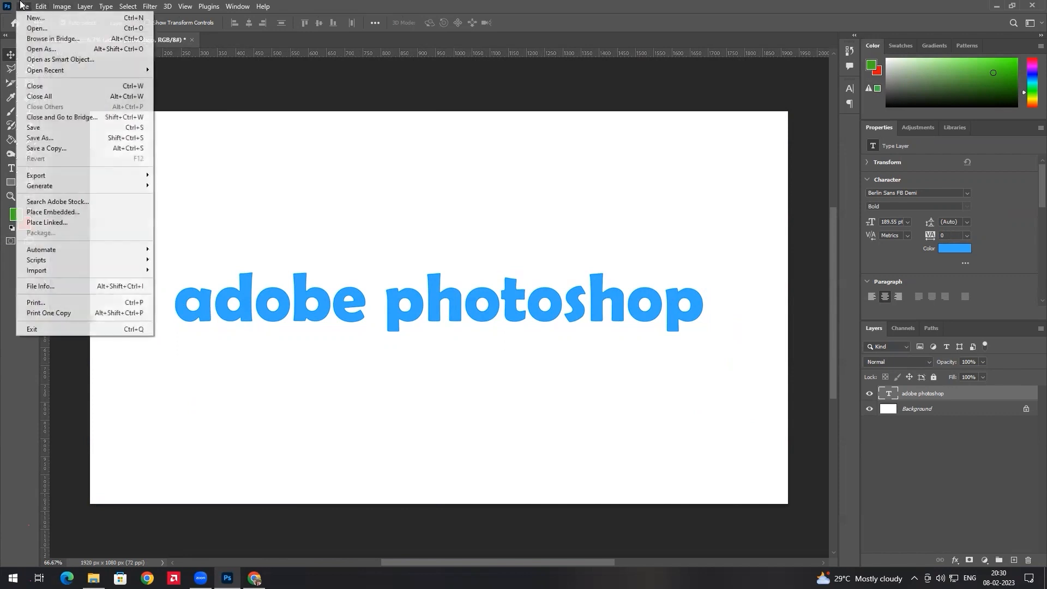
pyautogui.click(70, 213)
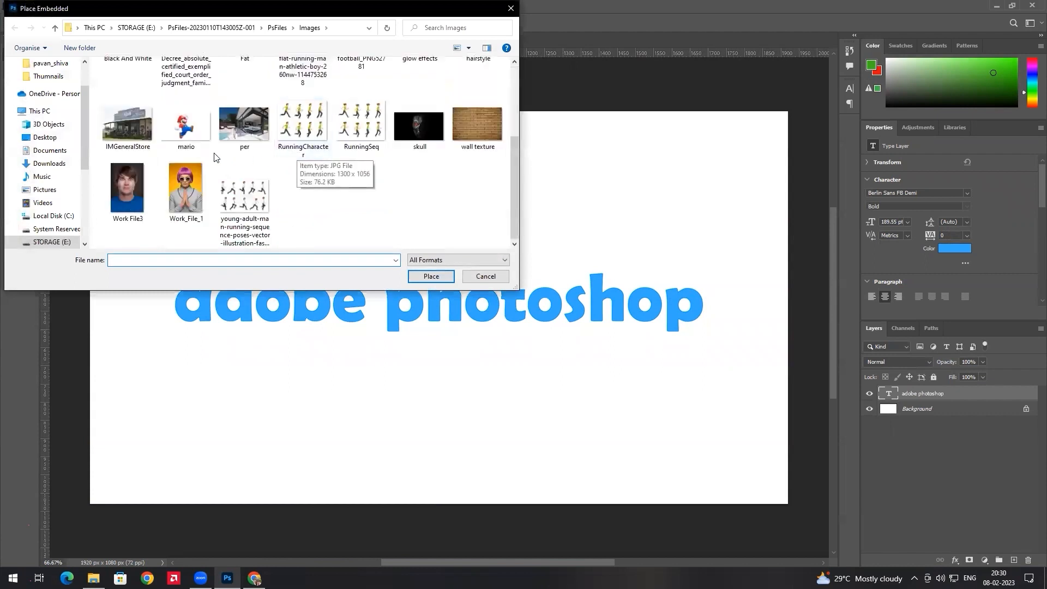
pyautogui.scroll(3, 192, 153)
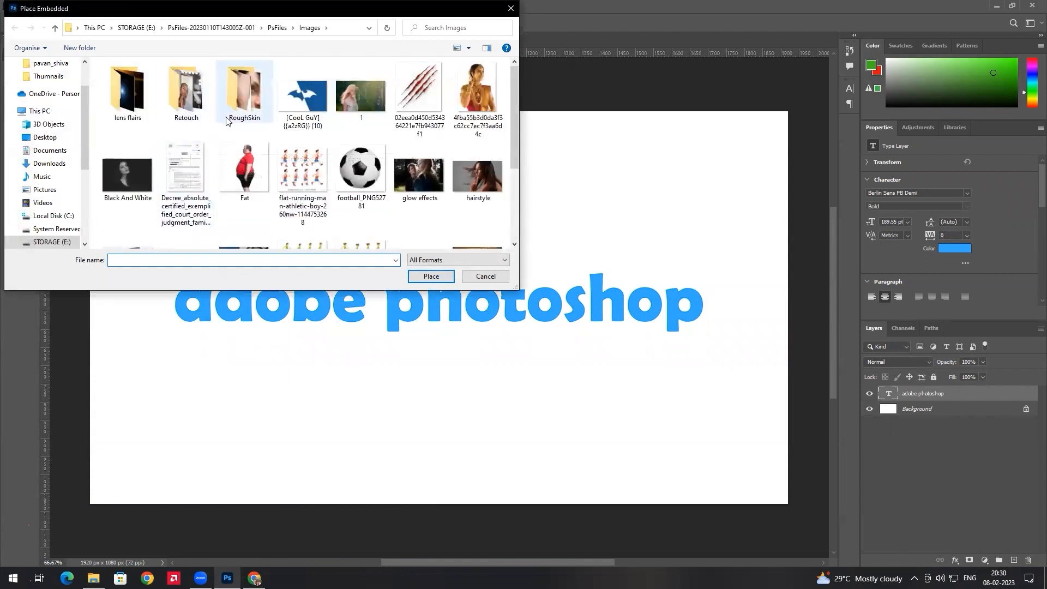
pyautogui.scroll(-1, 164, 171)
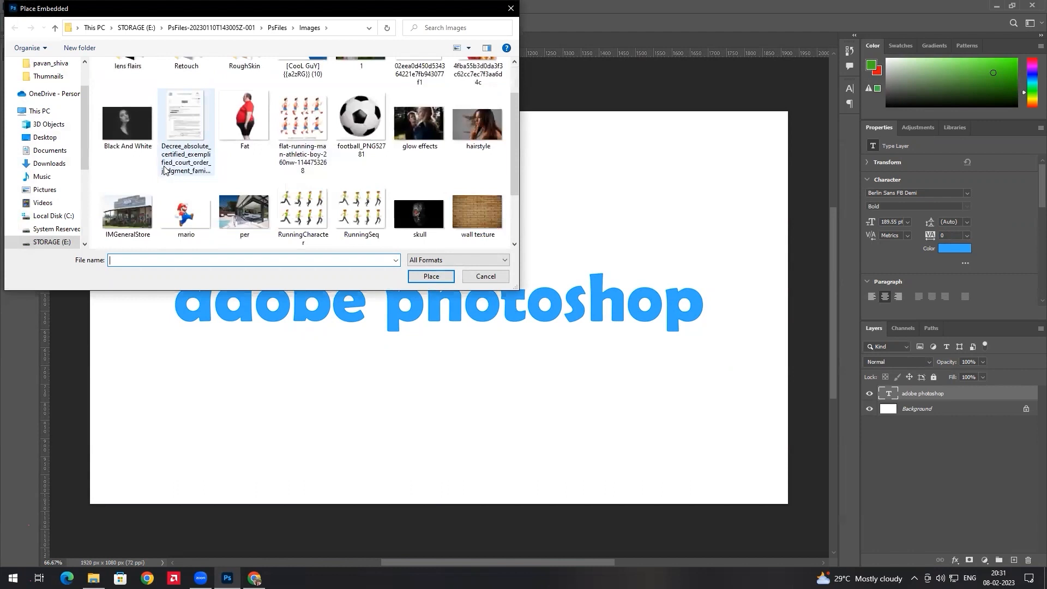
pyautogui.doubleClick(132, 210)
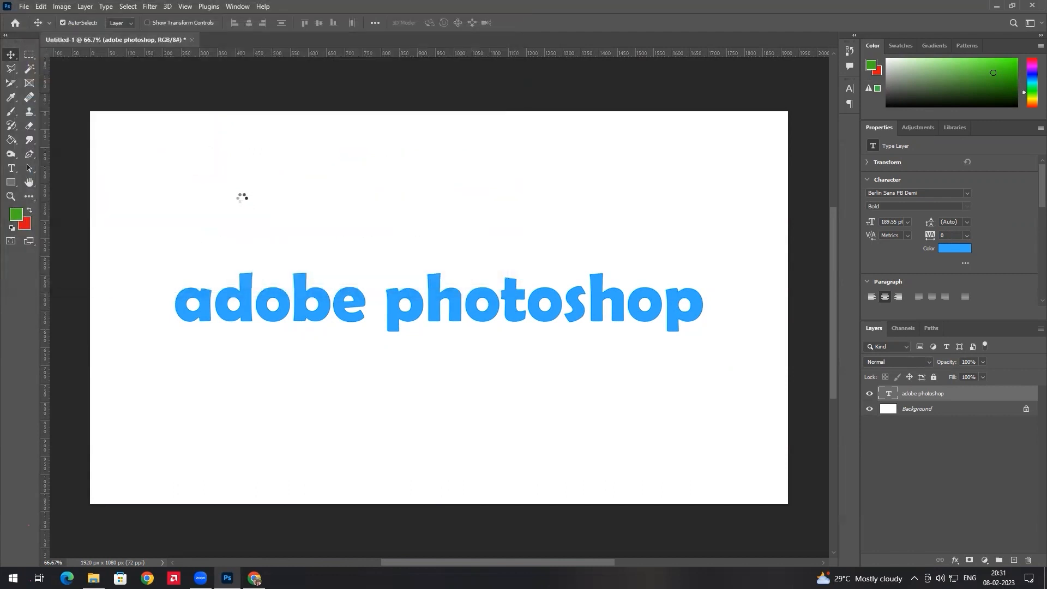
pyautogui.press('Return')
pyautogui.moveTo(460, 318); pyautogui.dragTo(377, 553)
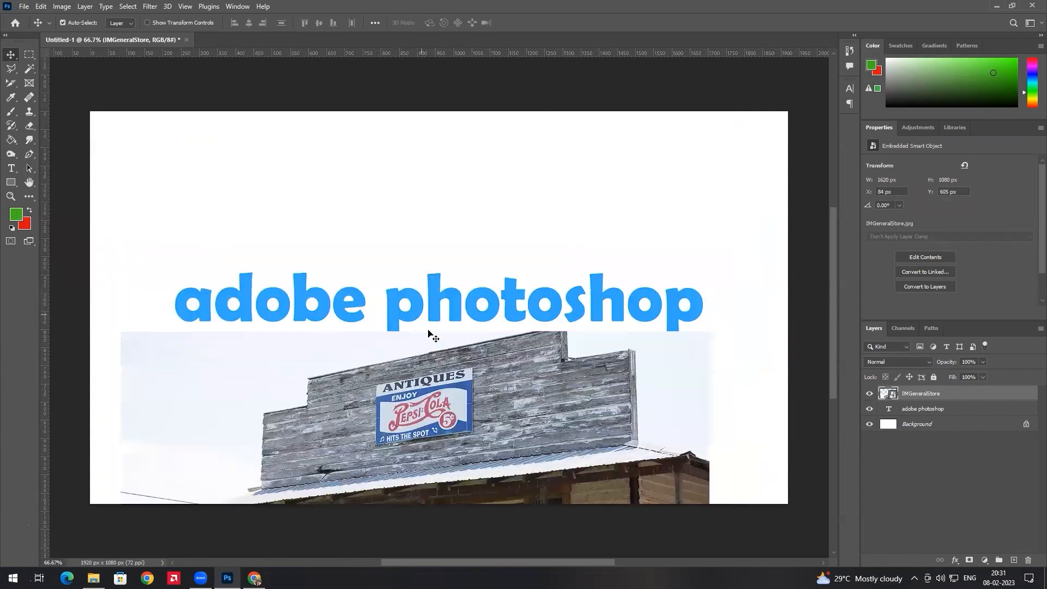
pyautogui.moveTo(433, 416); pyautogui.dragTo(457, 220)
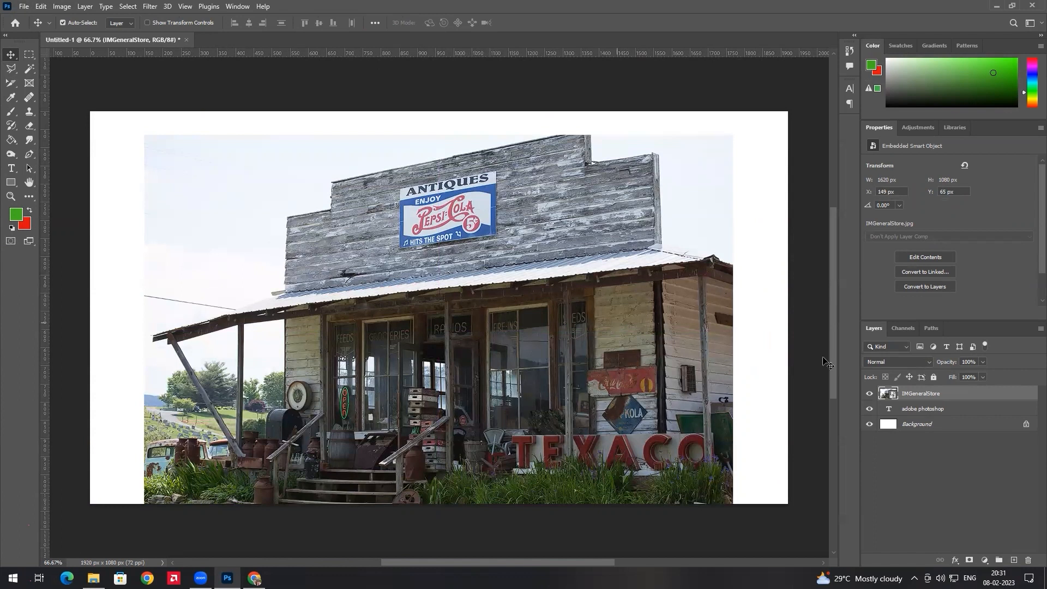
# Step: Clip the IMGeneralStore layer to the text layer and shift the image inside the letters to about X 70 px, Y -146 px
pyautogui.click(921, 409)
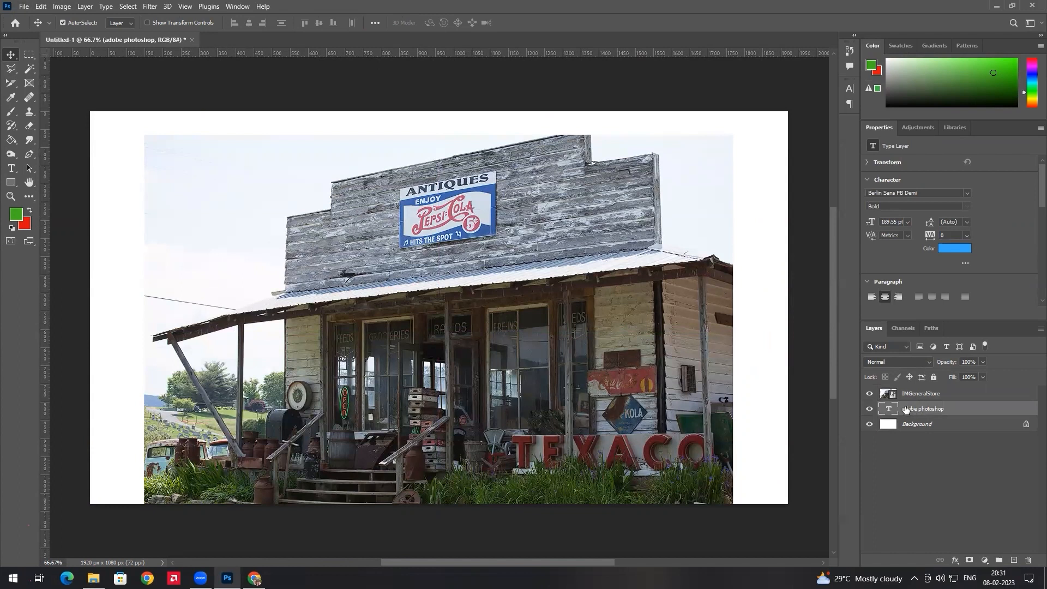
pyautogui.click(920, 394)
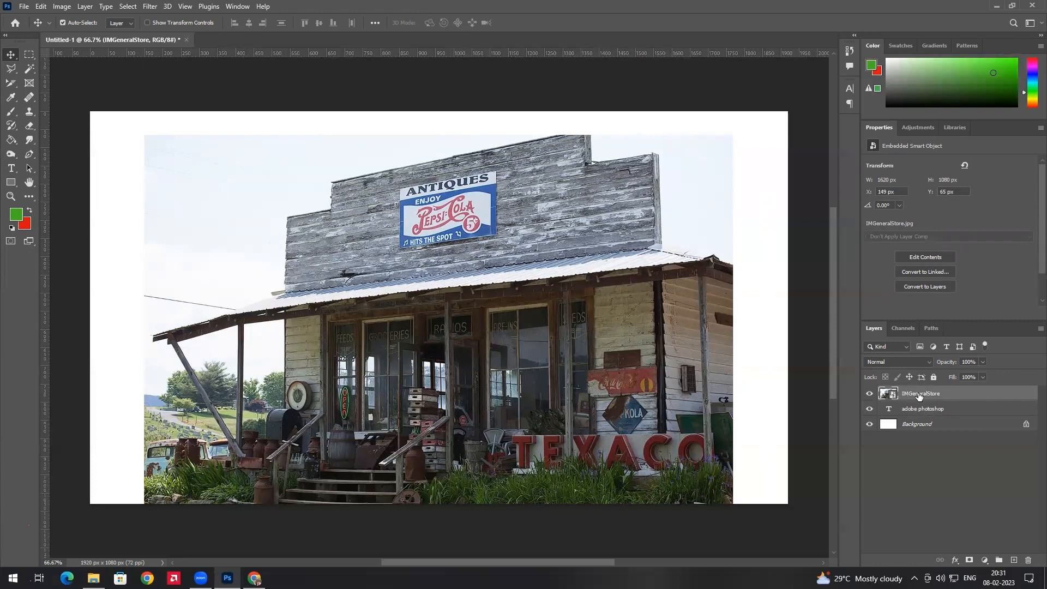
pyautogui.click(921, 410)
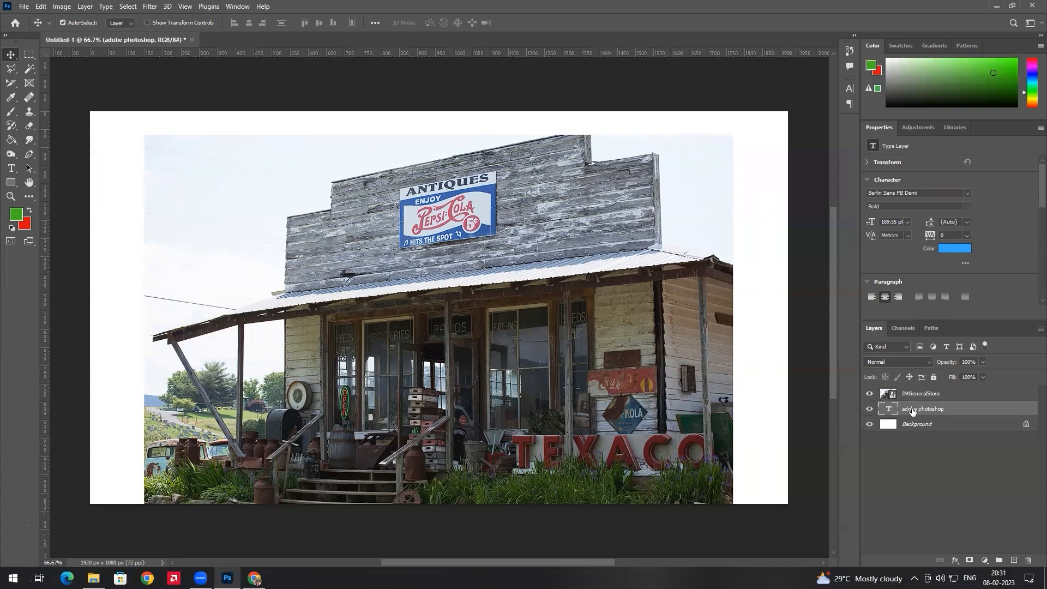
pyautogui.click(913, 397)
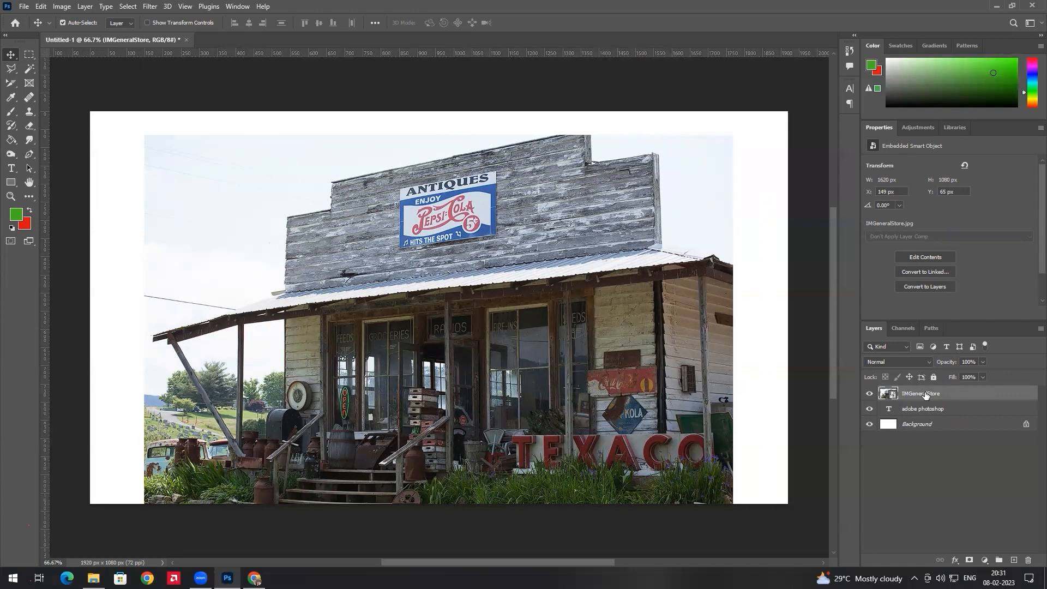
pyautogui.rightClick(975, 401)
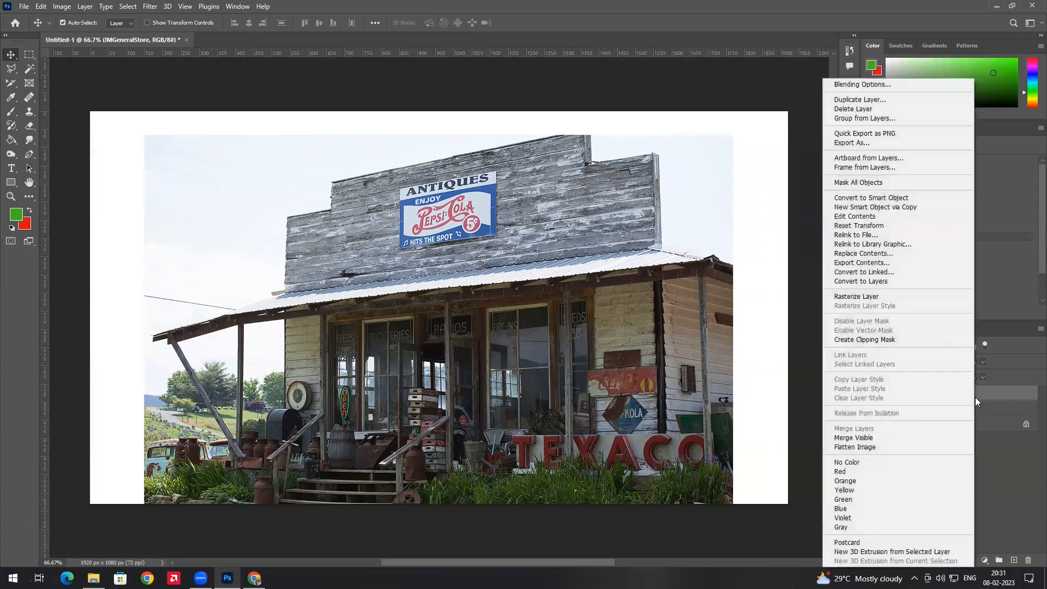
pyautogui.click(868, 340)
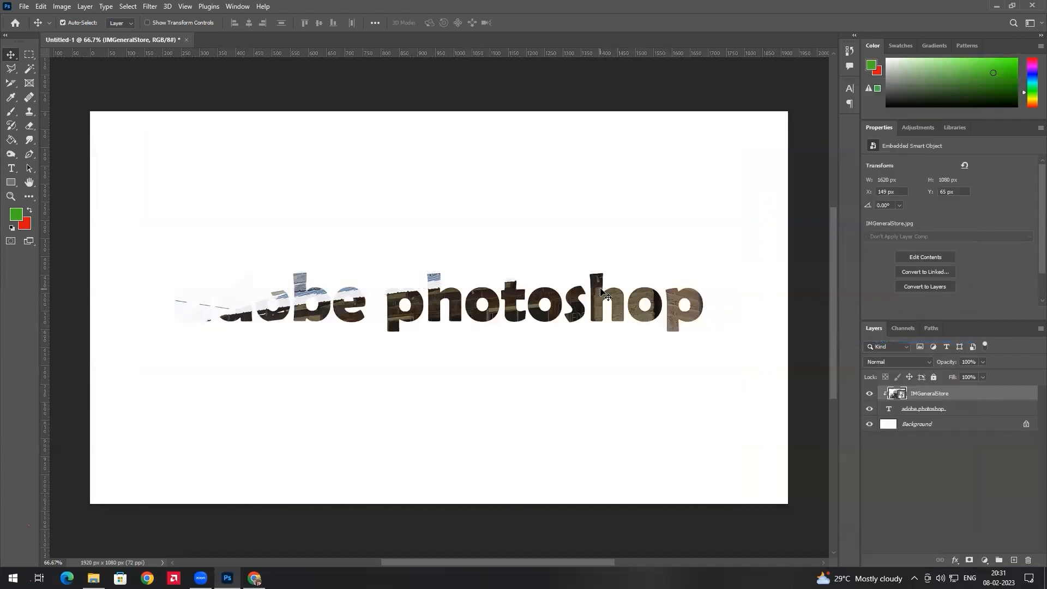
pyautogui.moveTo(599, 315); pyautogui.dragTo(518, 119)
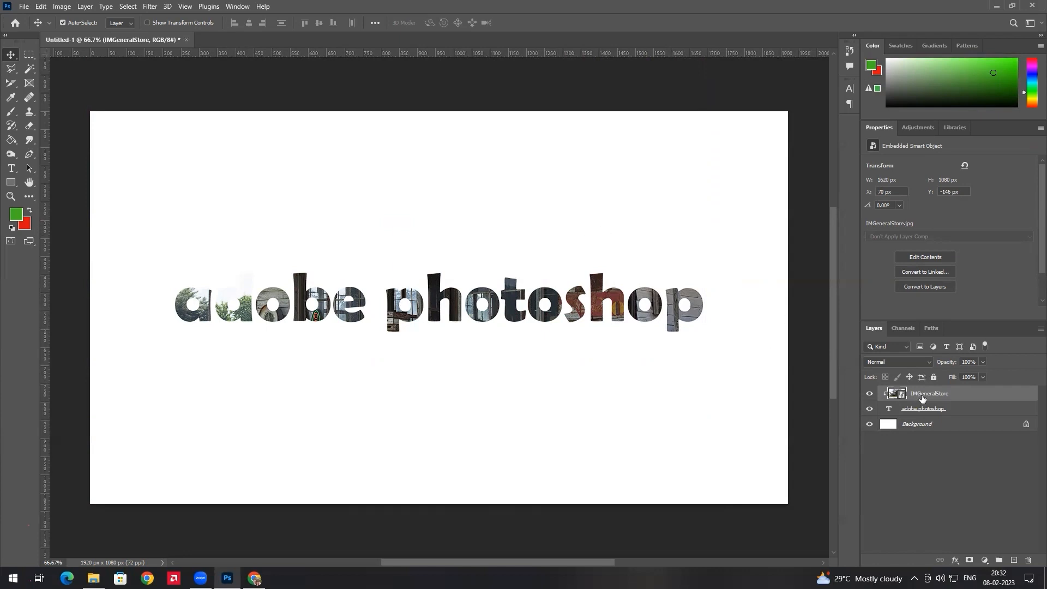
# Step: Release and reapply the IMGeneralStore clipping mask twice, and move the image to about X 19 px, Y -278 px
pyautogui.keyDown('alt'); pyautogui.click(955, 402); pyautogui.keyUp('alt')
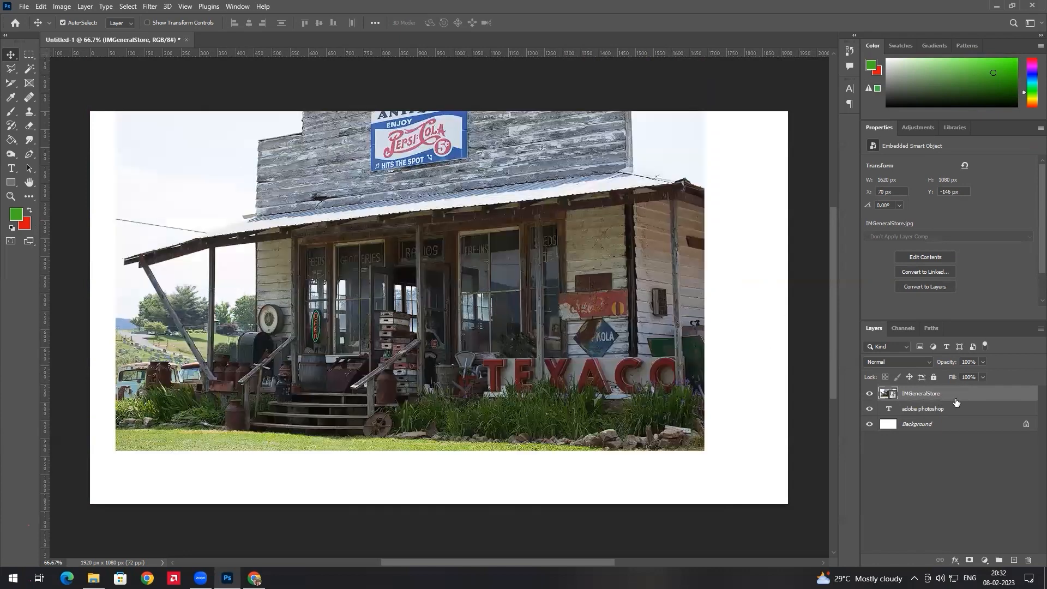
pyautogui.keyDown('alt'); pyautogui.click(954, 401); pyautogui.keyUp('alt')
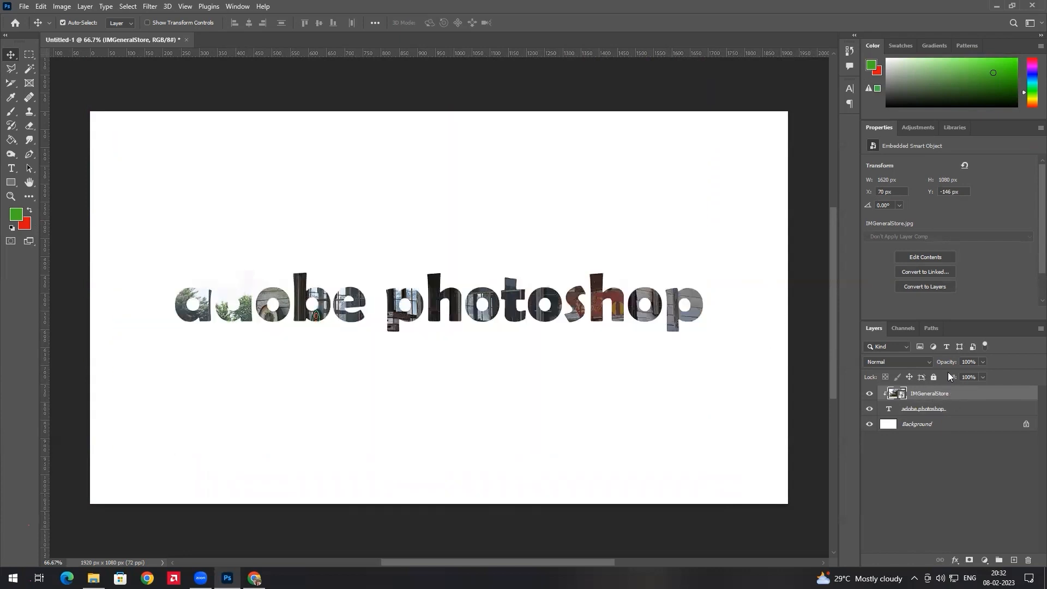
pyautogui.keyDown('alt'); pyautogui.click(968, 401); pyautogui.keyUp('alt')
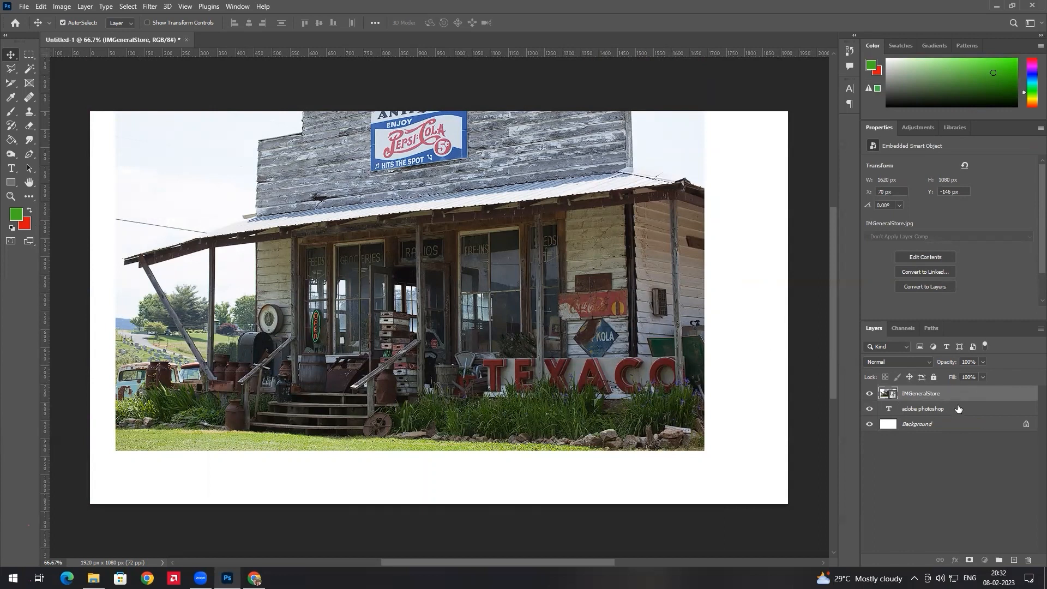
pyautogui.hotkey('alt', '[')
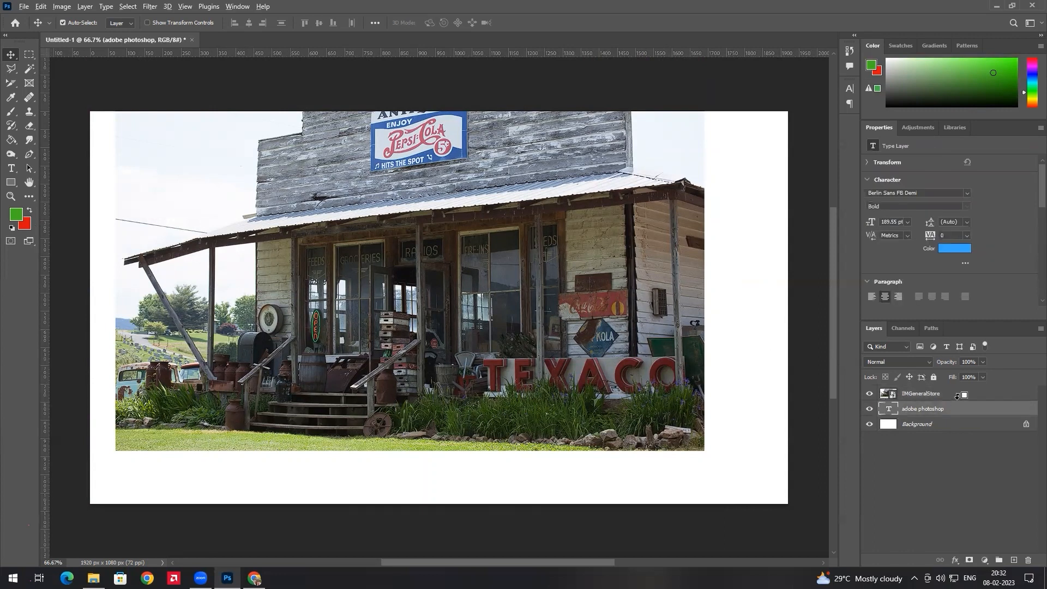
pyautogui.keyDown('alt'); pyautogui.click(957, 397); pyautogui.keyUp('alt')
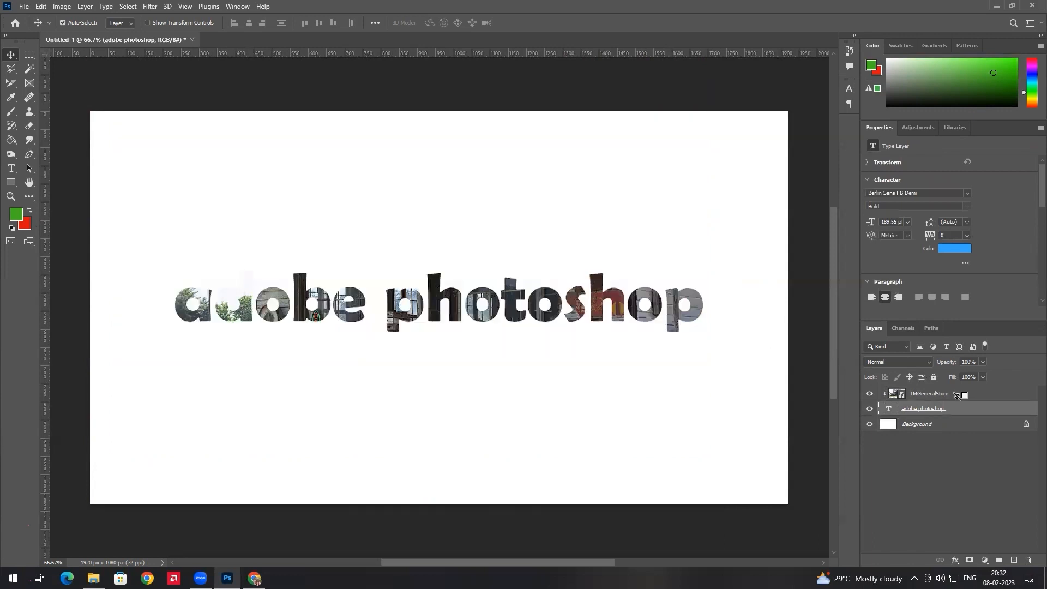
pyautogui.click(958, 395)
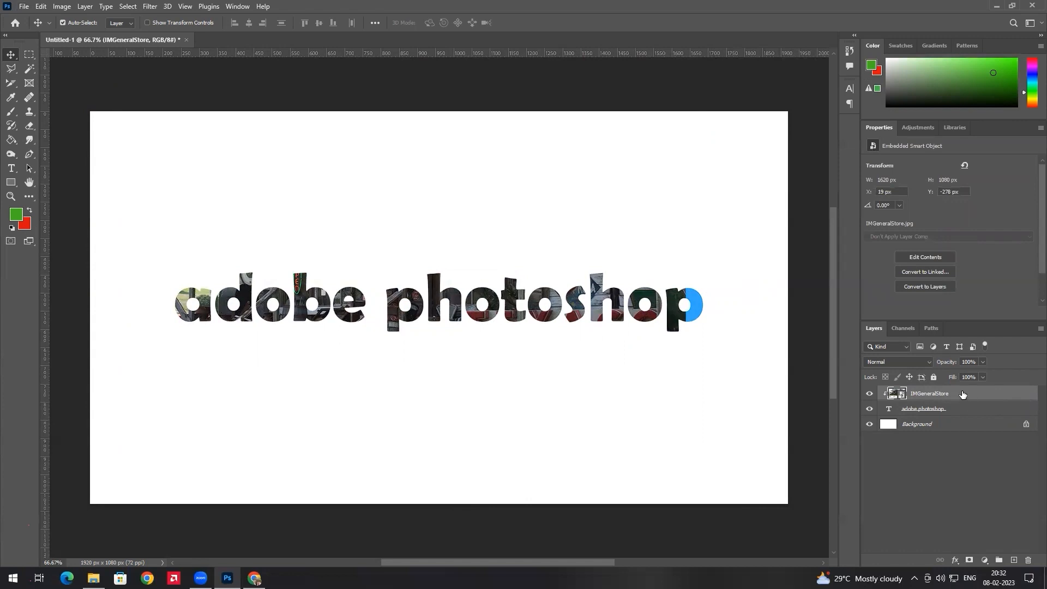
# Step: Release the clipping mask from the IMGeneralStore layer and delete that layer
pyautogui.rightClick(962, 393)
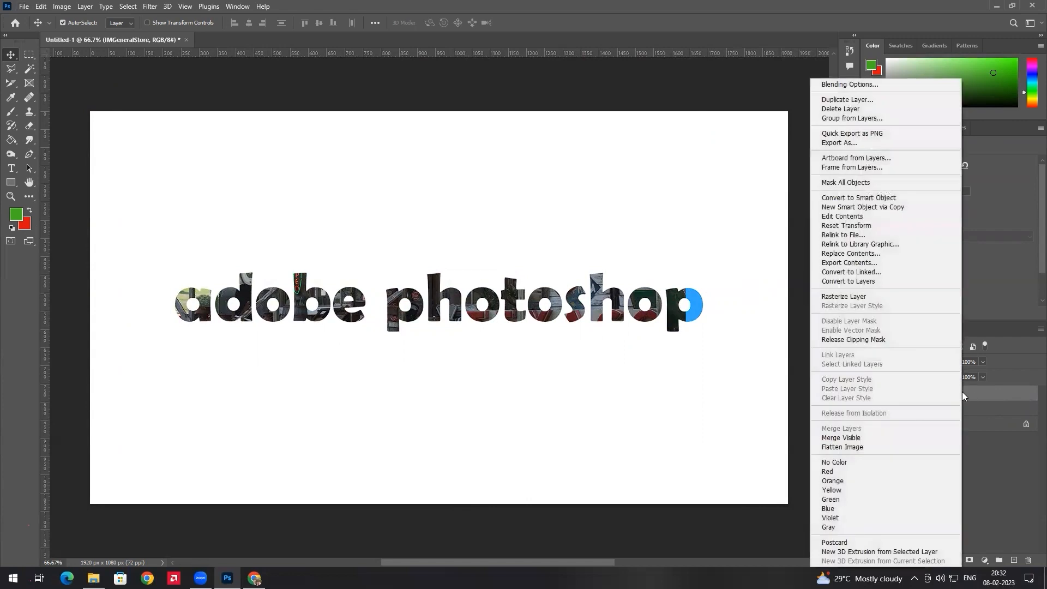
pyautogui.click(832, 340)
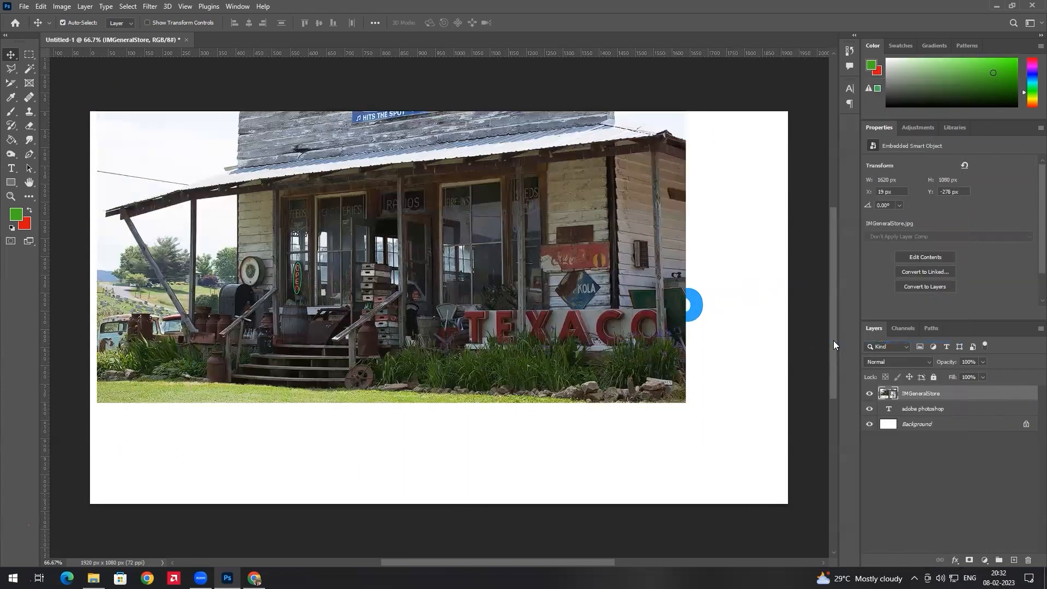
pyautogui.moveTo(512, 269); pyautogui.dragTo(543, 325)
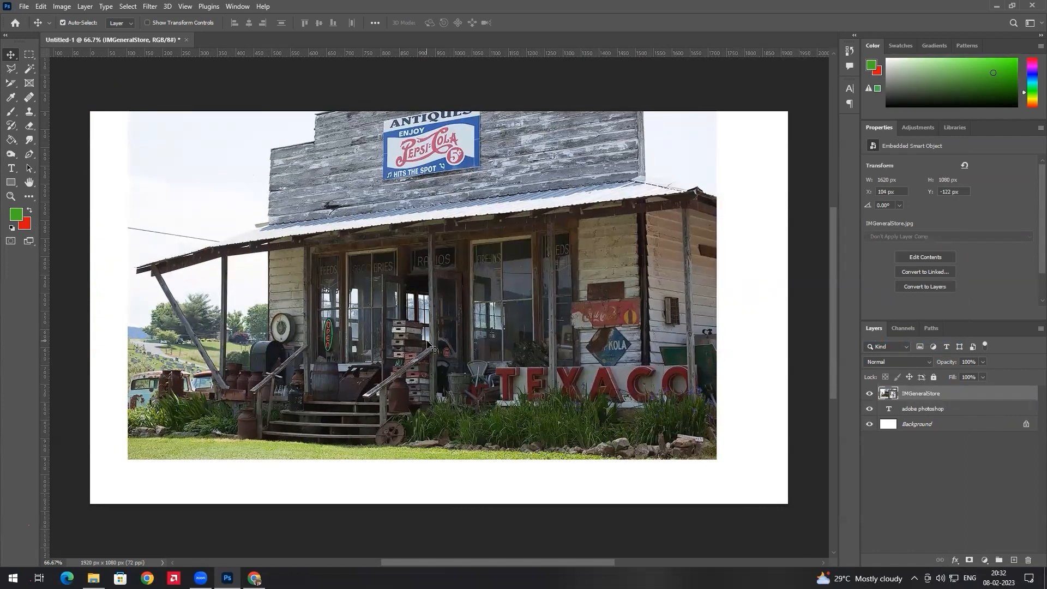
pyautogui.press('Delete')
# Step: Place the cinepacks-lens-flare-featured_1200x1200 image from the lens flairs folder as an embedded object
pyautogui.click(24, 6)
pyautogui.click(84, 211)
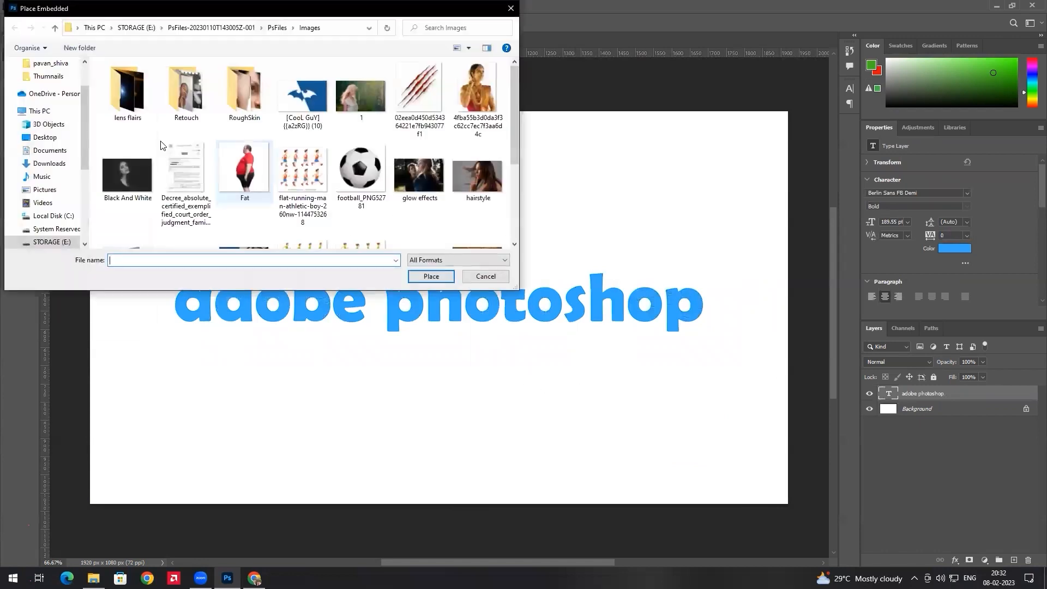
pyautogui.click(112, 98)
pyautogui.doubleClick(113, 98)
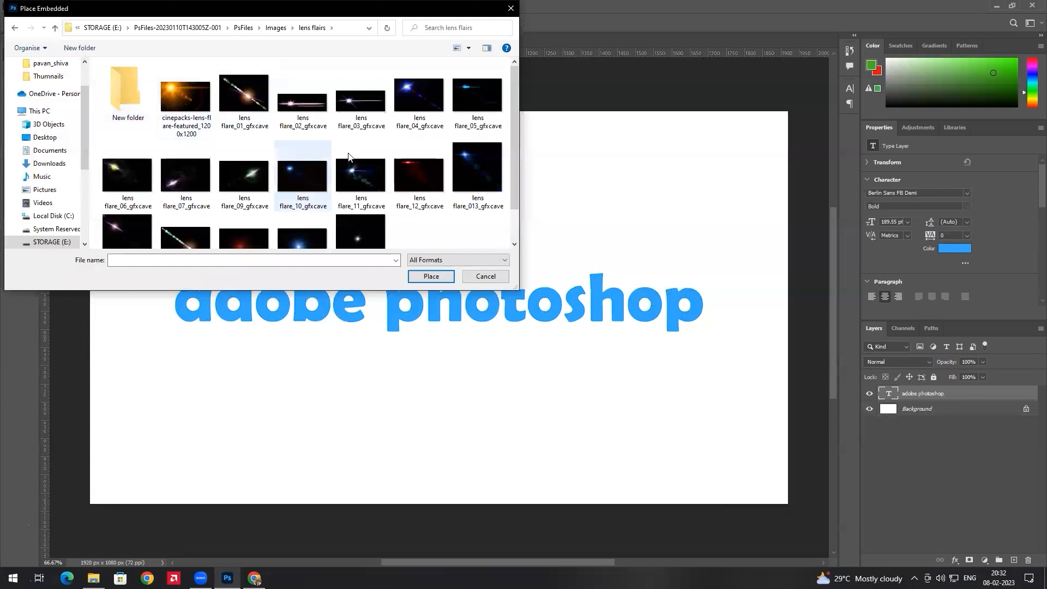
pyautogui.scroll(-1, 302, 158)
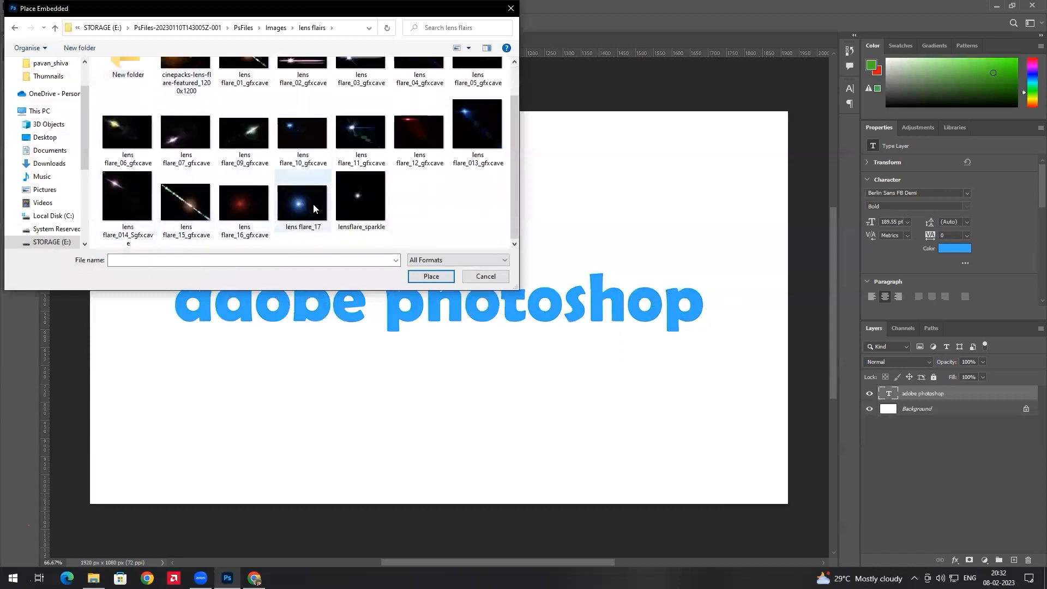
pyautogui.scroll(1, 352, 151)
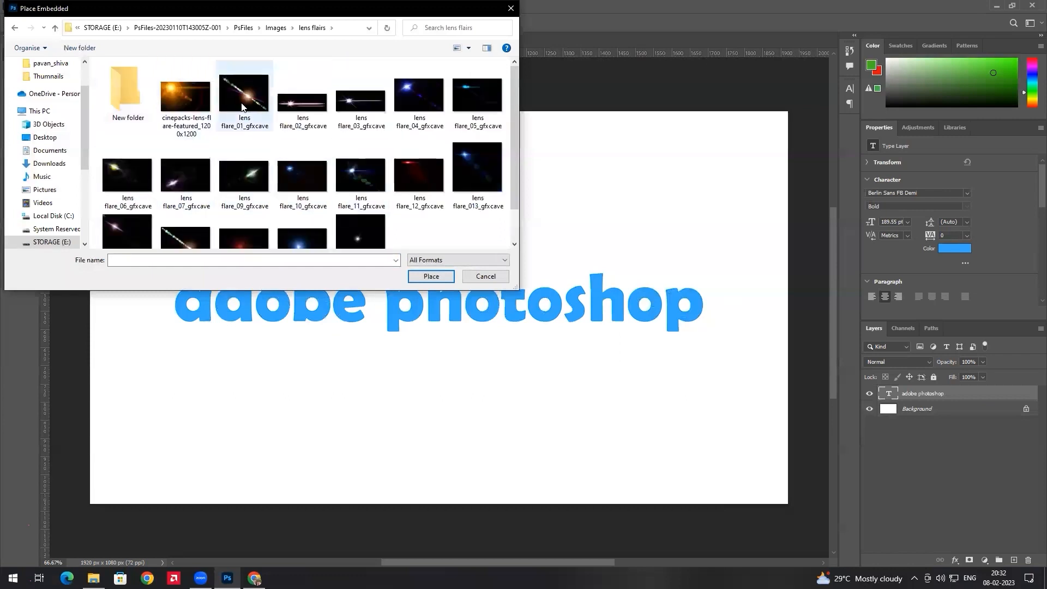
pyautogui.doubleClick(192, 96)
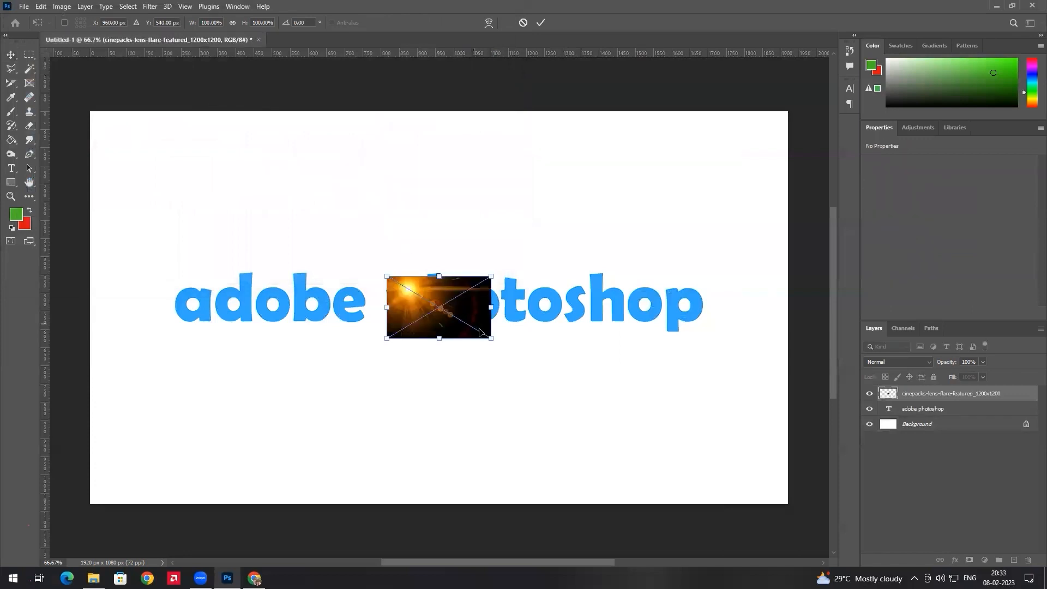
# Step: Scale the placed lens flare image to about 531% and position it over the whole text
pyautogui.moveTo(489, 337); pyautogui.dragTo(739, 493)
pyautogui.moveTo(557, 406); pyautogui.dragTo(551, 370)
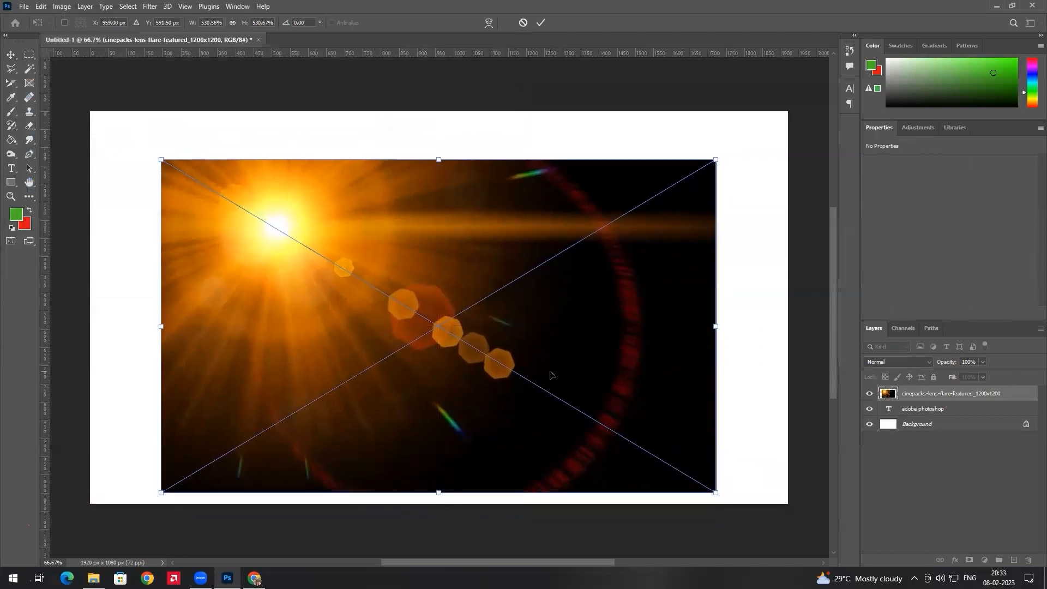
pyautogui.press('Return')
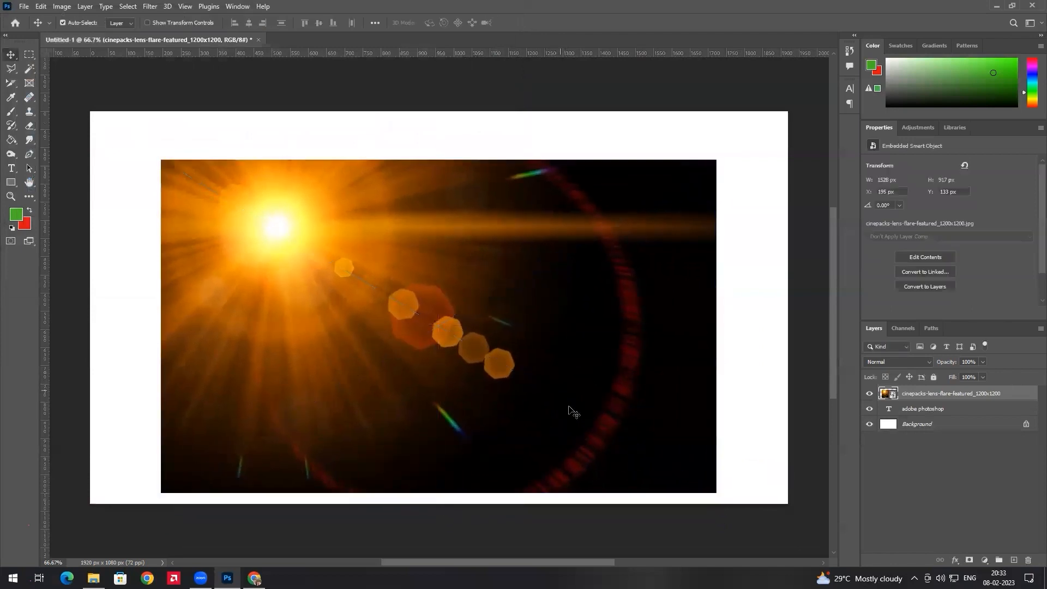
# Step: Clip the lens flare layer to the text layer and shift the image to about X 196 px, Y 273 px
pyautogui.click(925, 406)
pyautogui.click(925, 393)
pyautogui.hotkey('ctrl', 'alt', 'g')
pyautogui.moveTo(288, 306); pyautogui.dragTo(290, 356)
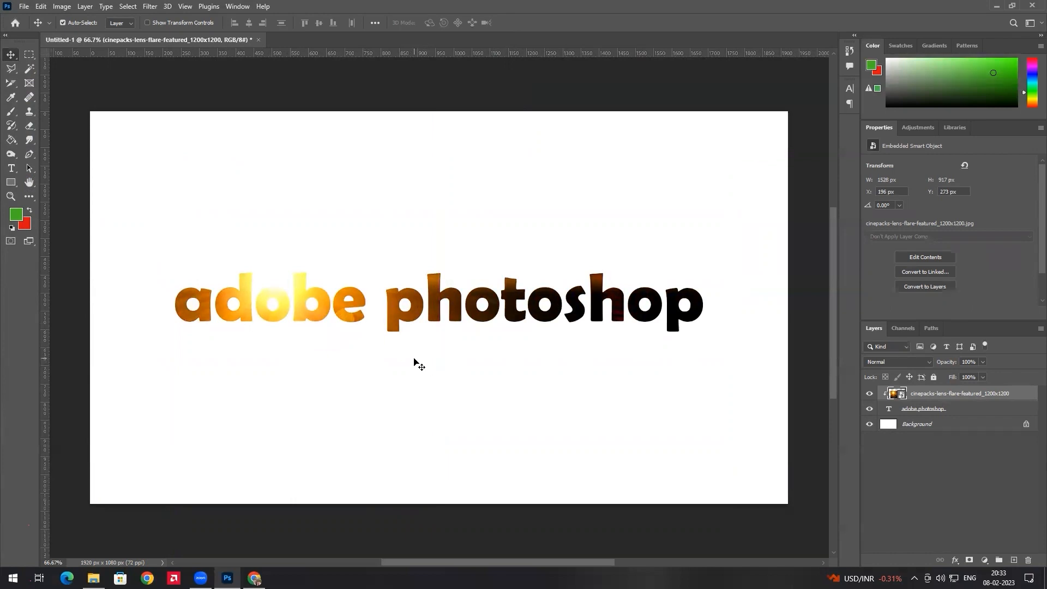
# Step: Open the images LodOf Rings.jpg and Work_File_1.jpg as separate documents
pyautogui.click(24, 6)
pyautogui.click(40, 30)
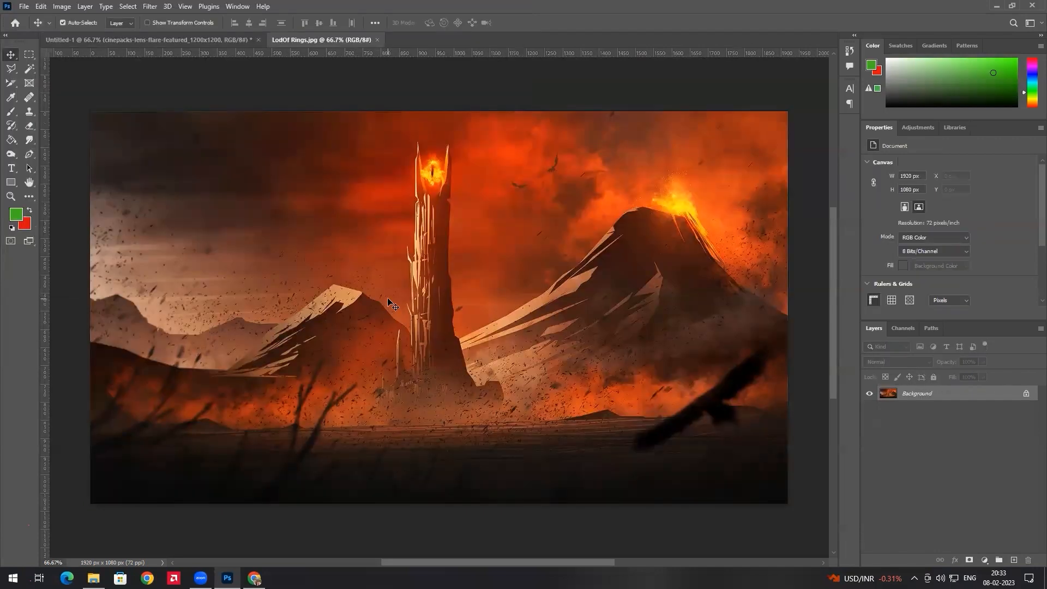
pyautogui.click(24, 6)
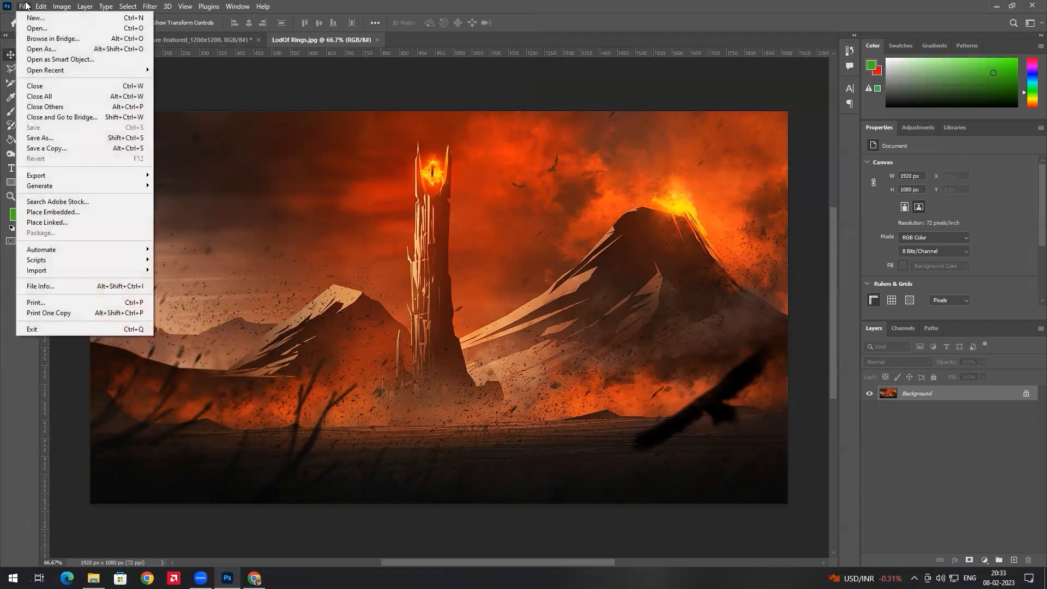
pyautogui.click(37, 29)
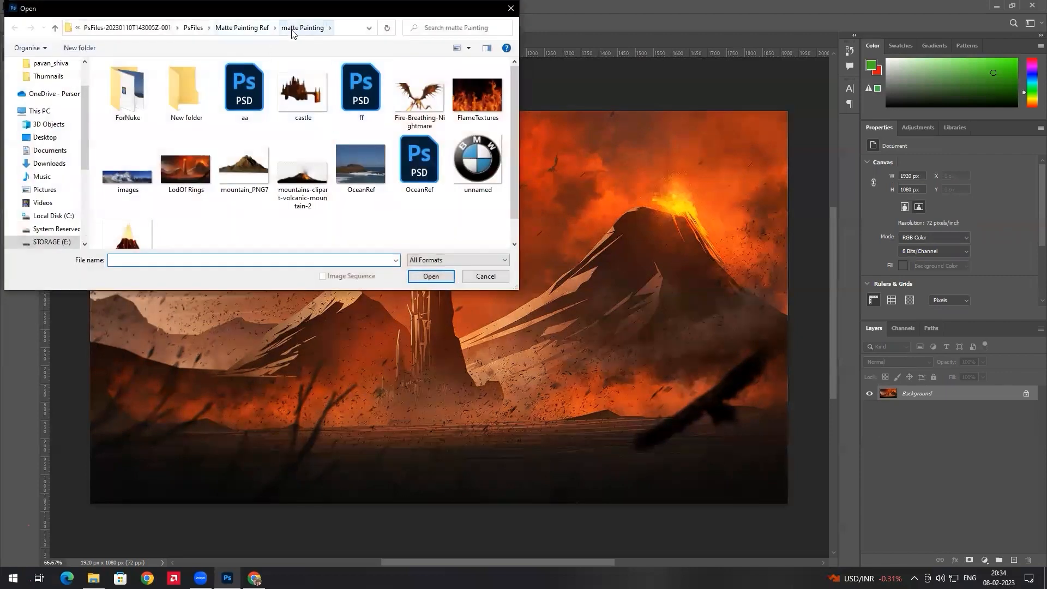
pyautogui.click(245, 33)
pyautogui.doubleClick(194, 188)
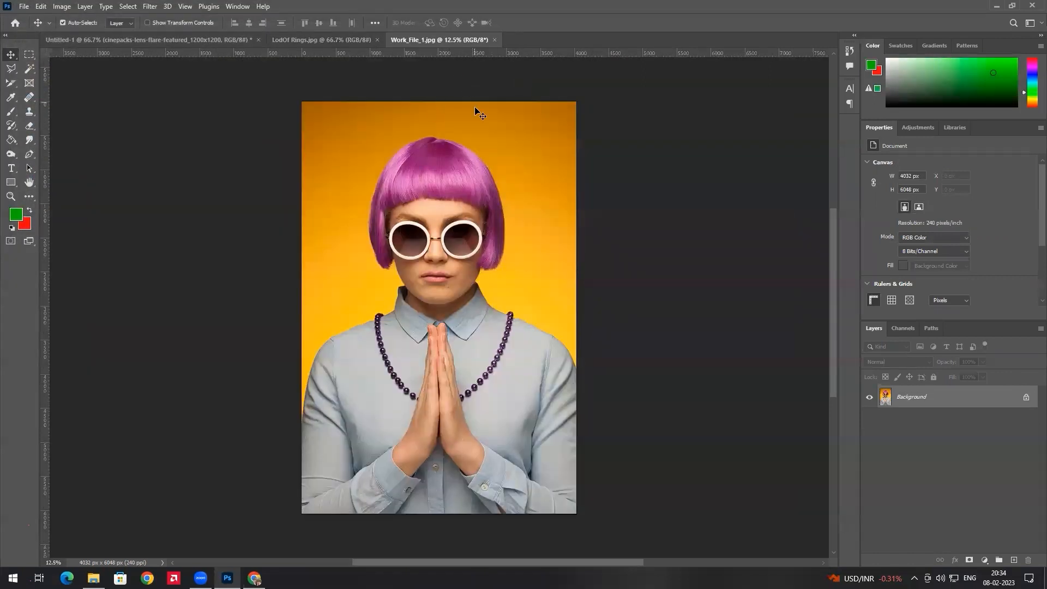
# Step: Copy the entire Work_File_1.jpg image and paste it into the LodOf Rings.jpg document
pyautogui.hotkey('ctrl', 'a')
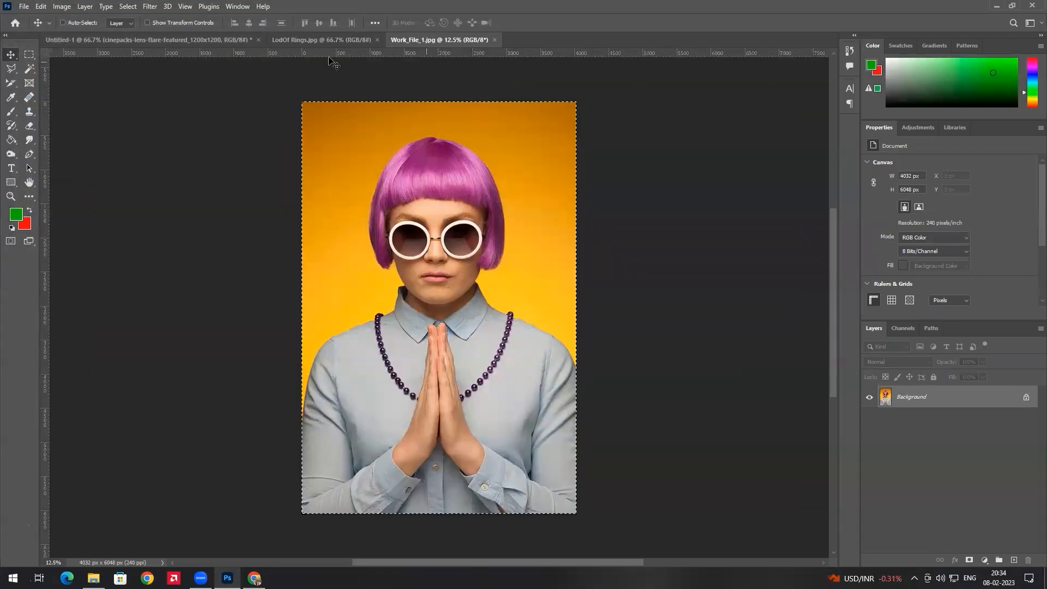
pyautogui.hotkey('ctrl', 'c')
pyautogui.click(313, 42)
pyautogui.hotkey('ctrl', 'v')
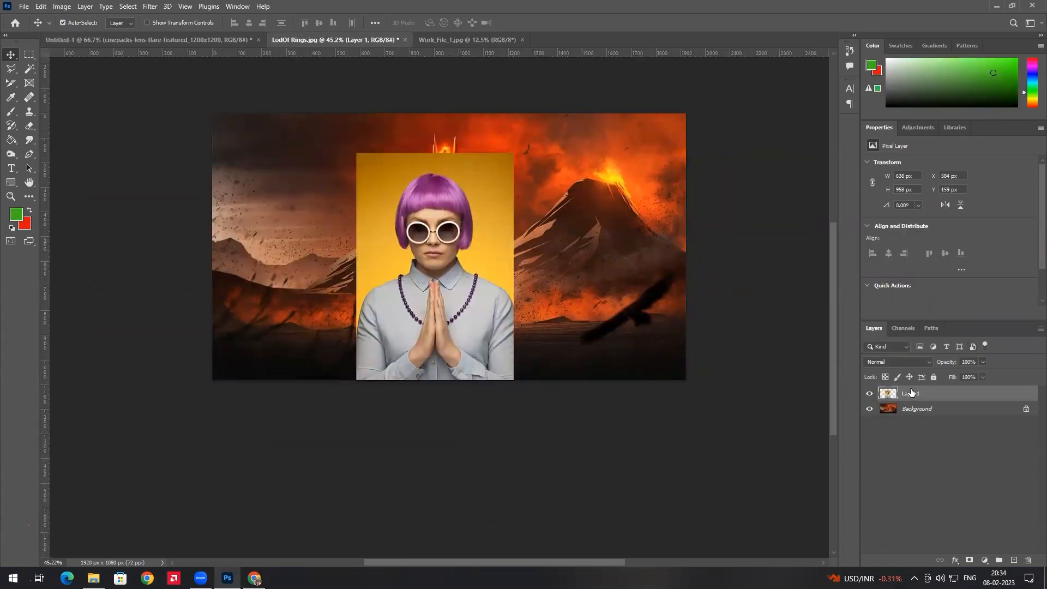
# Step: Select the woman on the pasted layer with the Object Selection tool
pyautogui.press('w')
pyautogui.rightClick(28, 73)
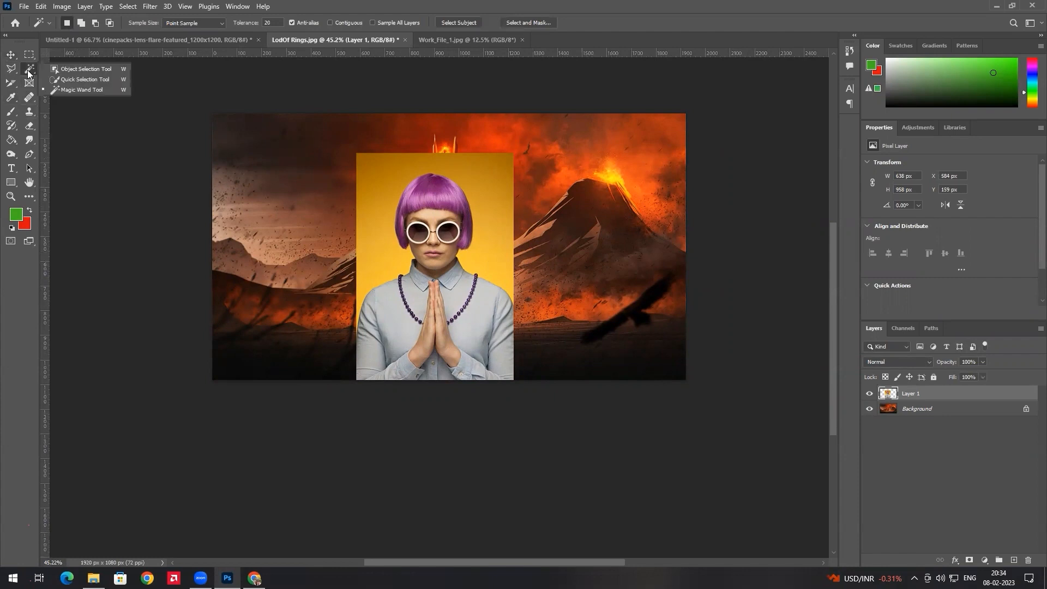
pyautogui.click(64, 71)
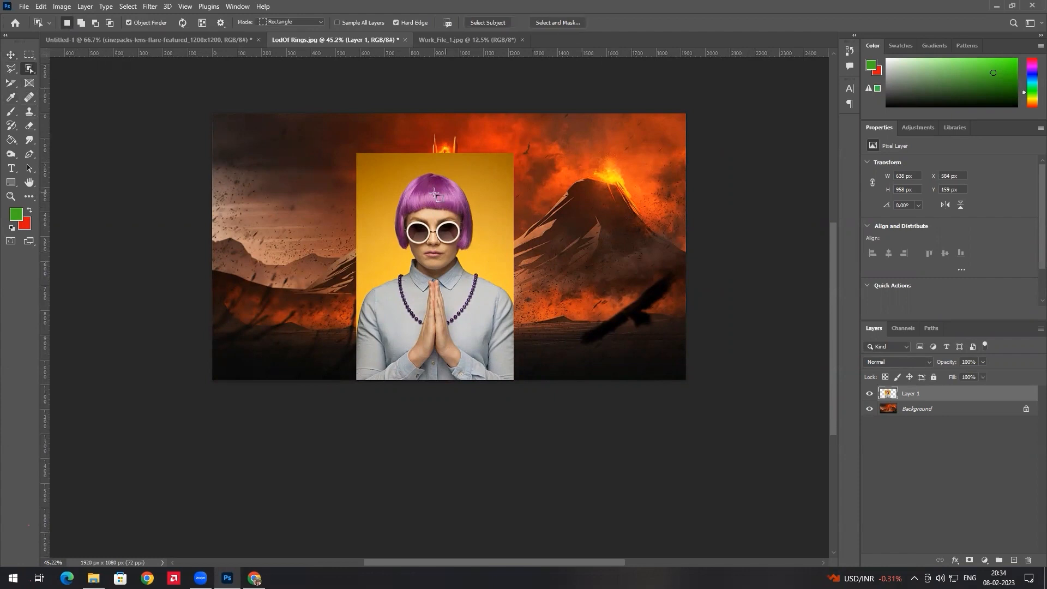
pyautogui.moveTo(346, 151); pyautogui.dragTo(521, 378)
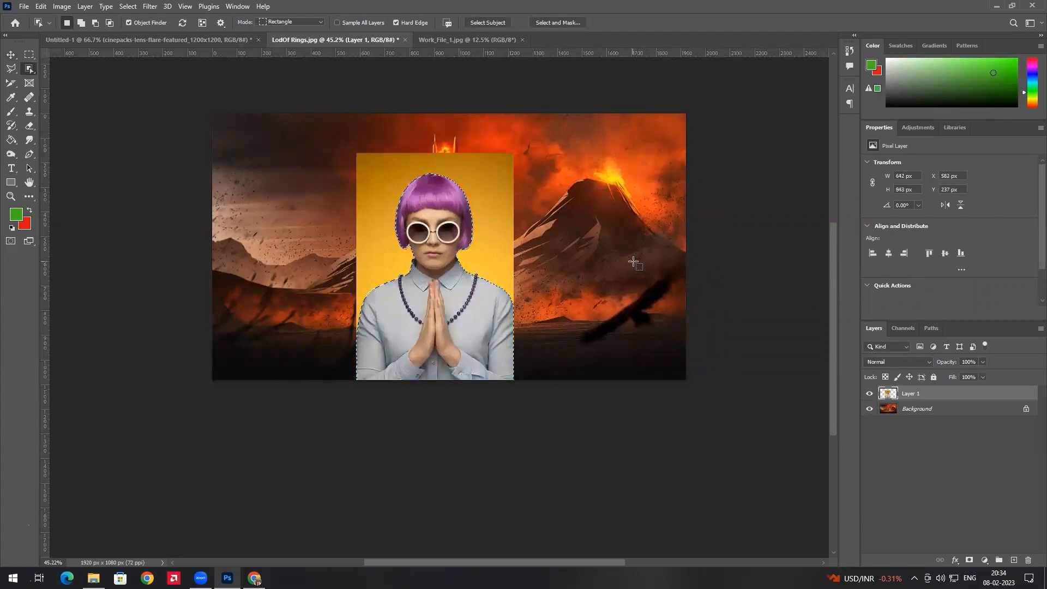
# Step: Invert the selection, delete the yellow background around the woman, and deselect
pyautogui.click(128, 6)
pyautogui.click(136, 54)
pyautogui.press('Delete')
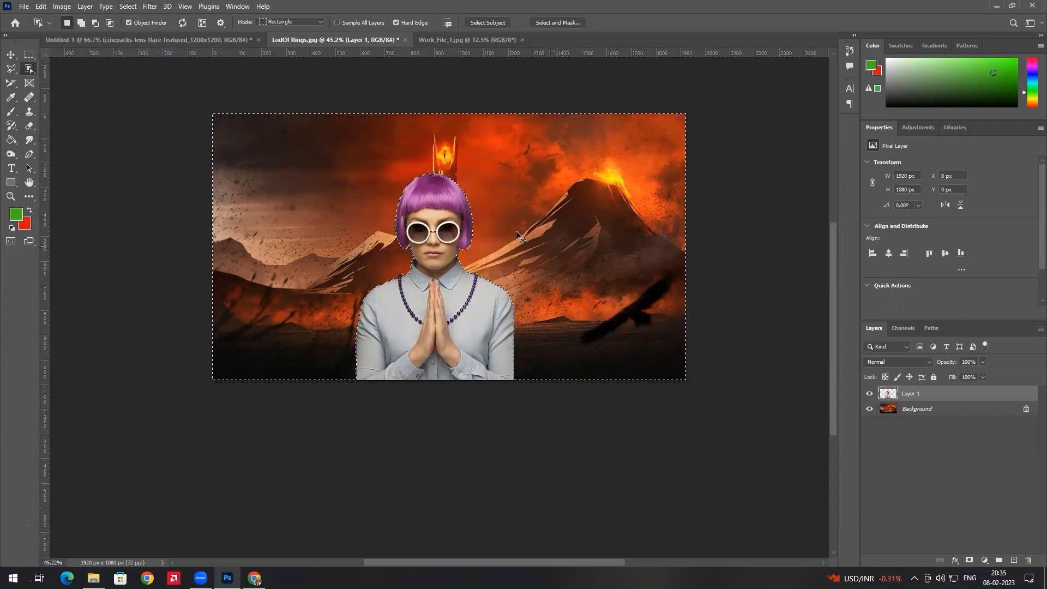
pyautogui.hotkey('ctrl', 'd')
# Step: Scale the woman cutout to about 125% and move it to about X 863 px, Y 257 px
pyautogui.press('v')
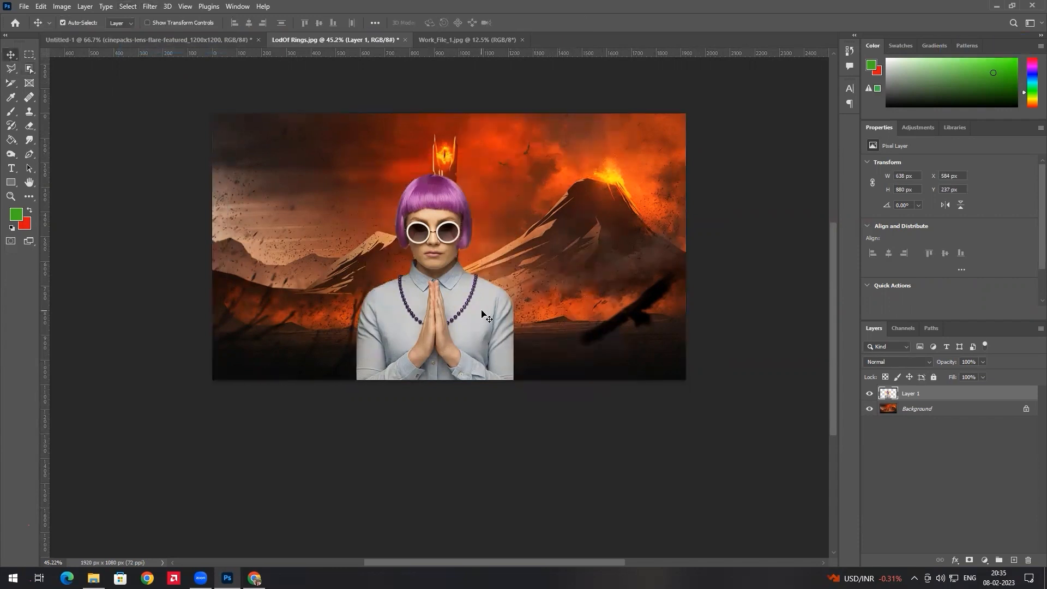
pyautogui.moveTo(481, 314); pyautogui.dragTo(486, 323)
pyautogui.hotkey('ctrl', 't')
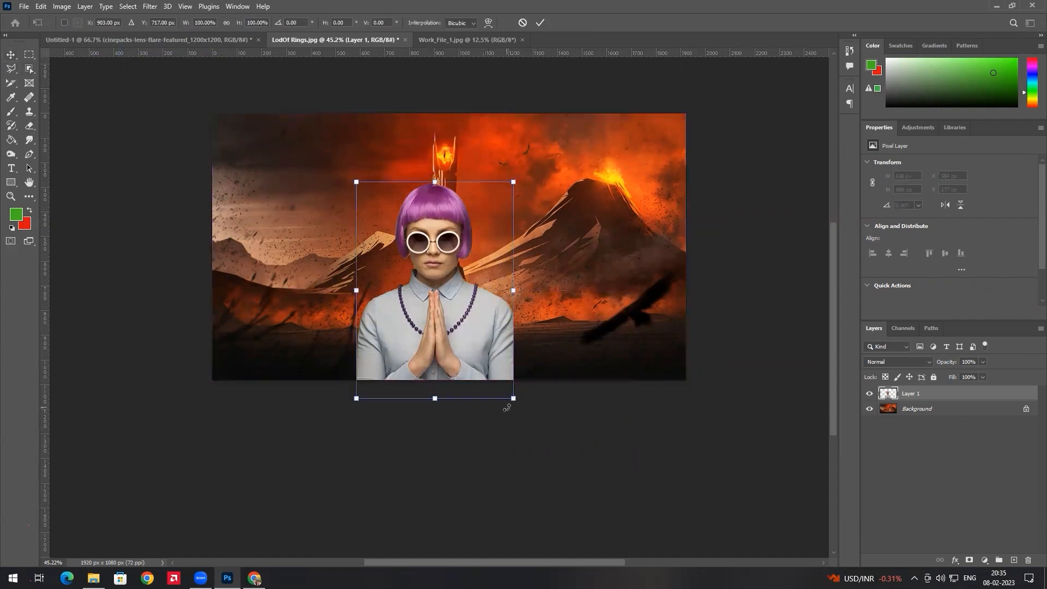
pyautogui.moveTo(514, 398); pyautogui.dragTo(561, 447)
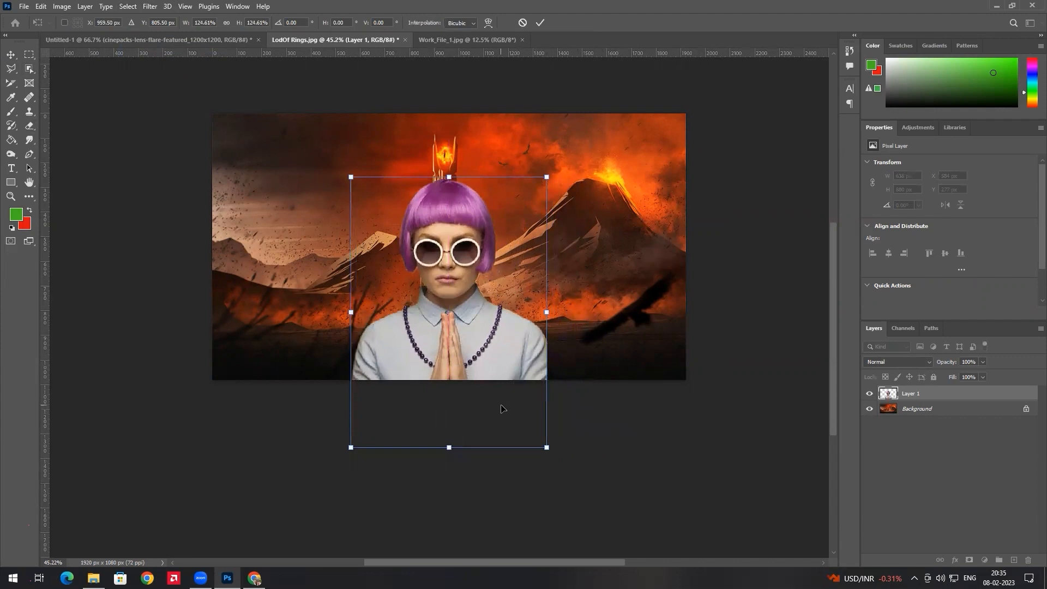
pyautogui.press('Return')
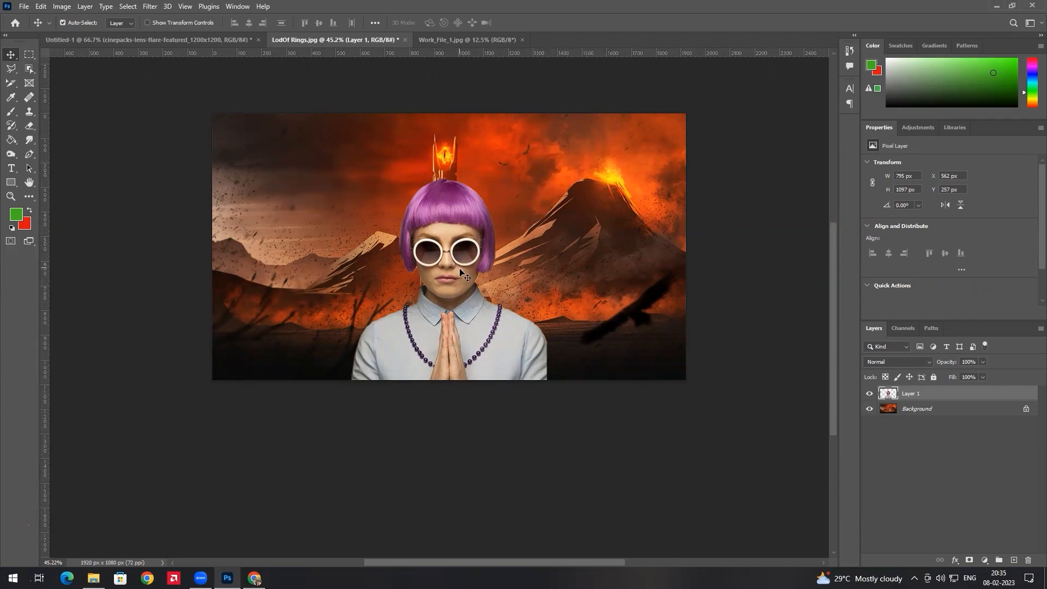
pyautogui.moveTo(469, 334); pyautogui.dragTo(565, 330)
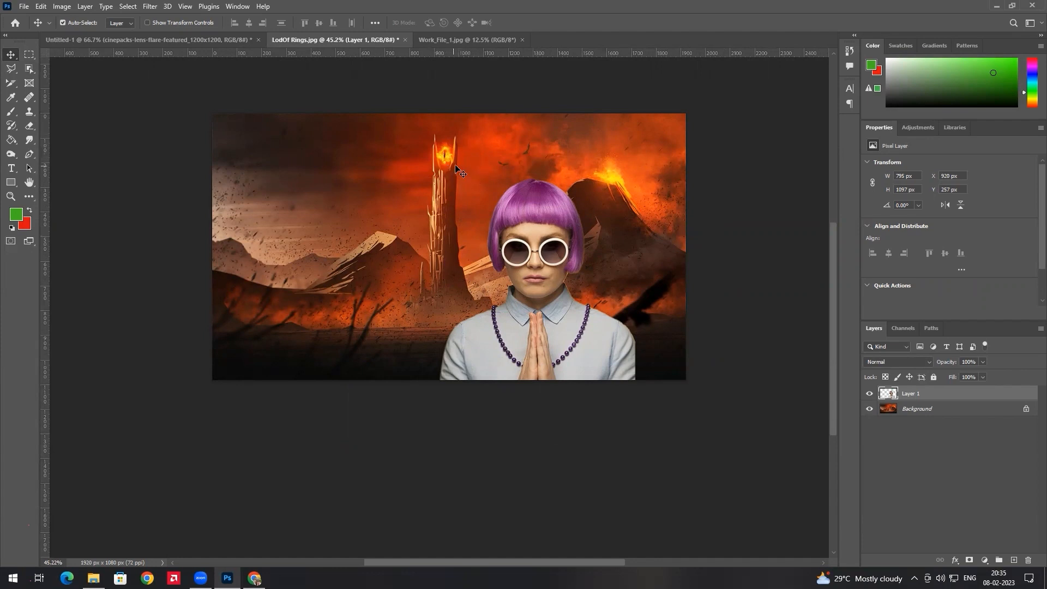
pyautogui.moveTo(565, 364); pyautogui.dragTo(556, 322)
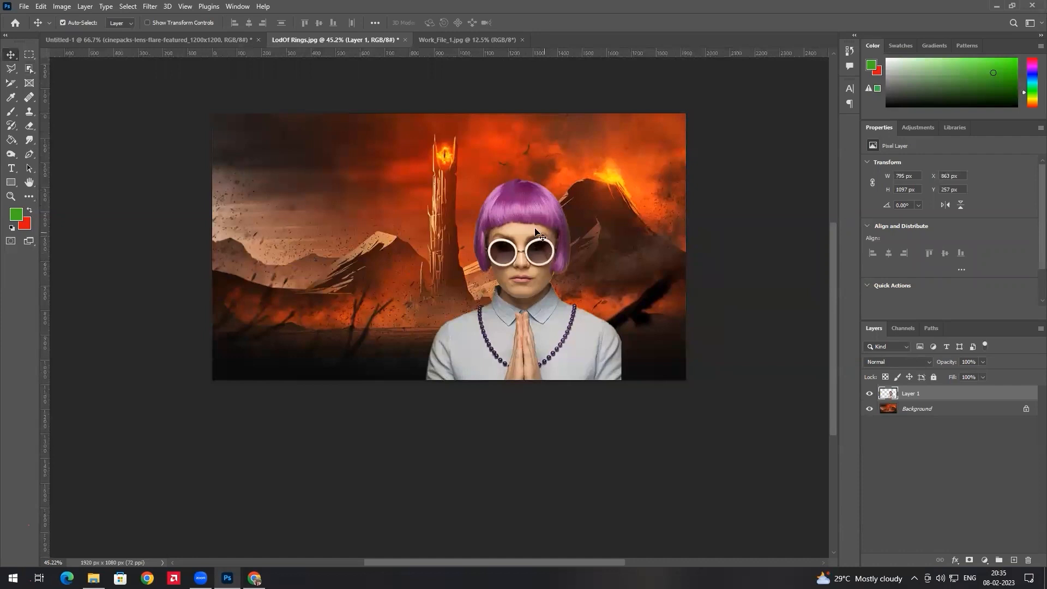
# Step: Add a Curves adjustment layer above Layer 1, and try a brighter RGB curve before undoing that curve change
pyautogui.click(919, 127)
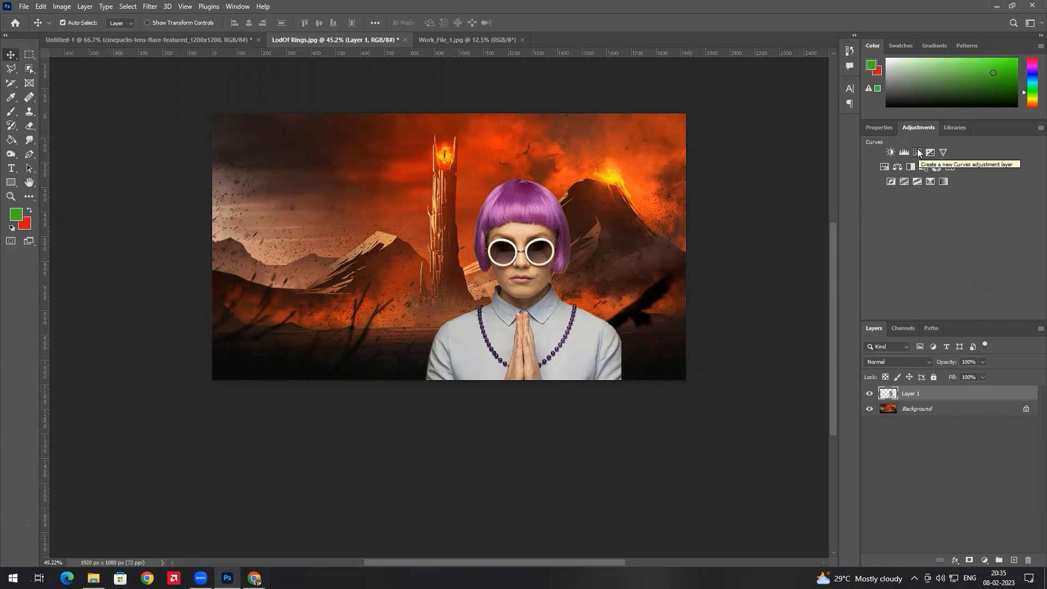
pyautogui.click(917, 152)
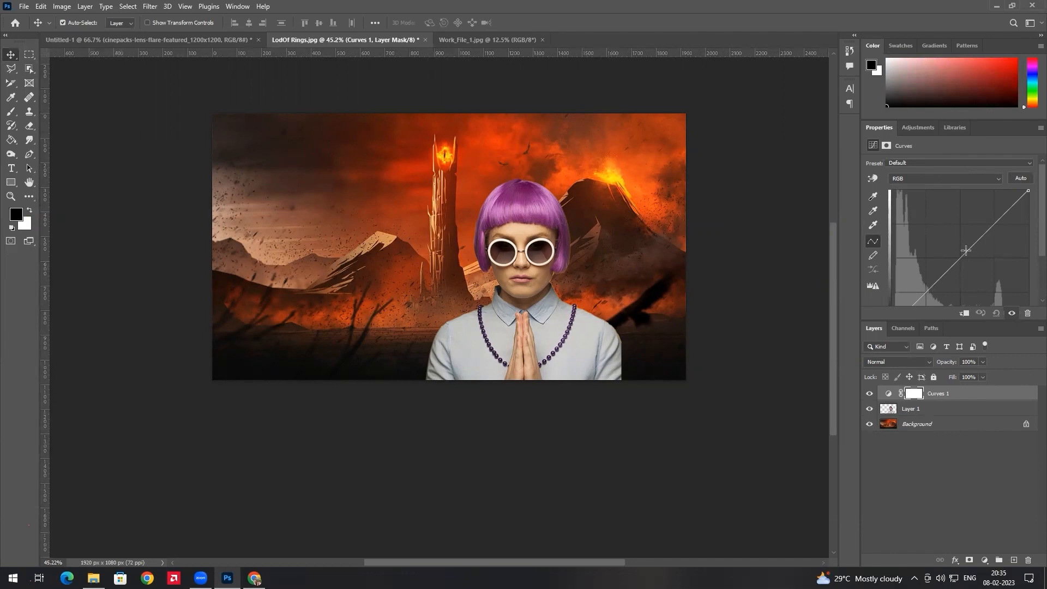
pyautogui.moveTo(965, 250); pyautogui.dragTo(950, 215)
pyautogui.hotkey('ctrl', 'z')
# Step: Clip the Curves 1 layer to Layer 1, and test a slight curve adjustment before undoing it
pyautogui.click(946, 402)
pyautogui.click(922, 411)
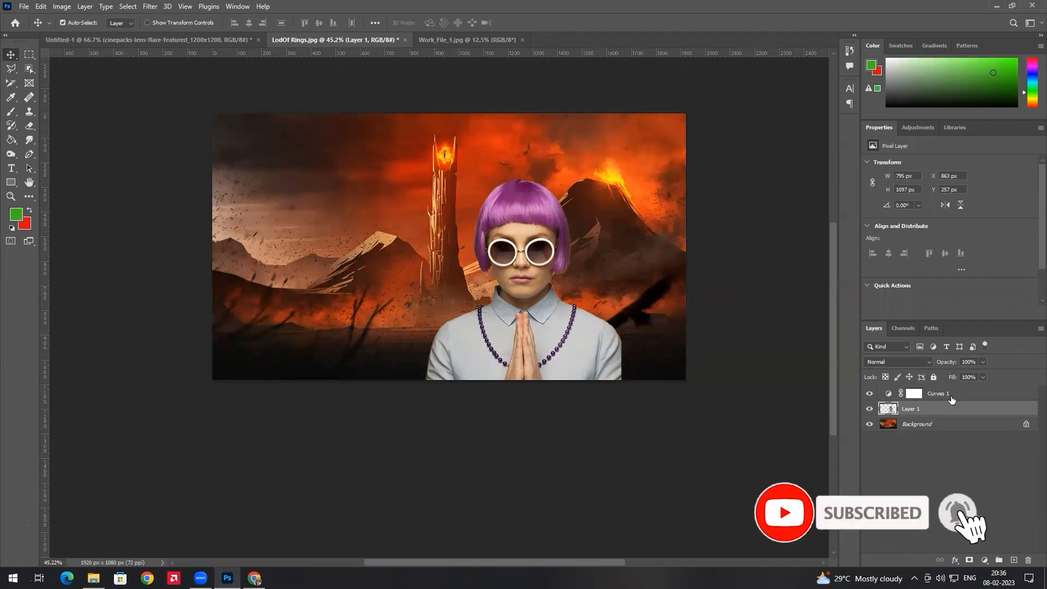
pyautogui.click(945, 394)
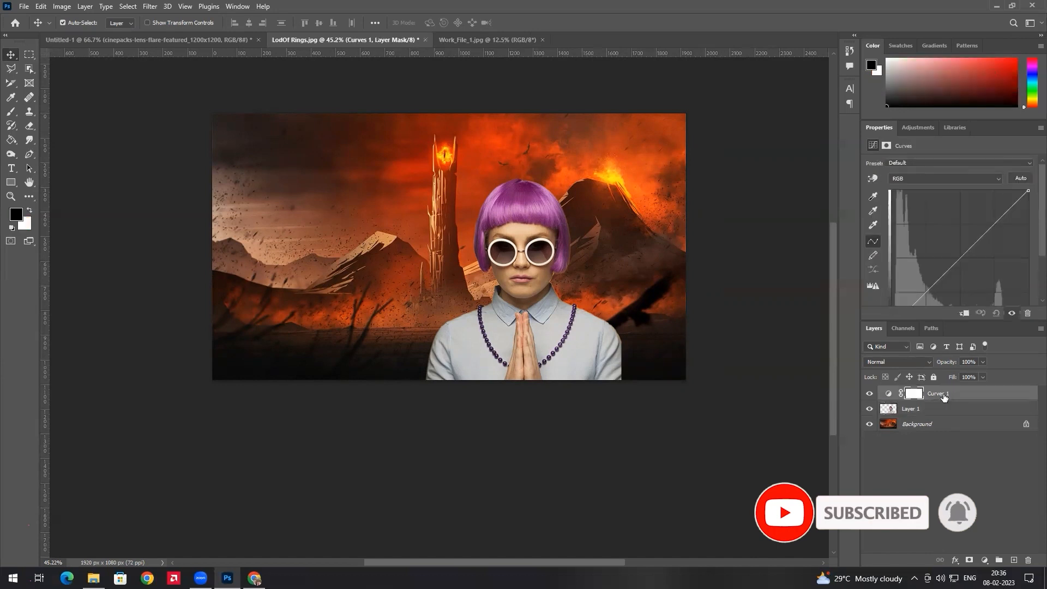
pyautogui.rightClick(956, 397)
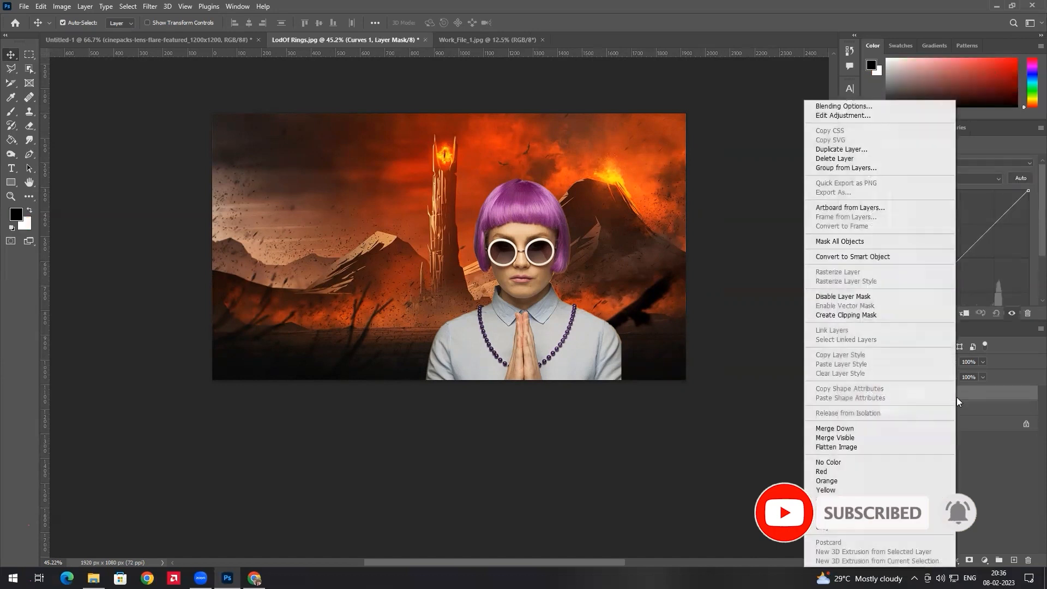
pyautogui.click(851, 315)
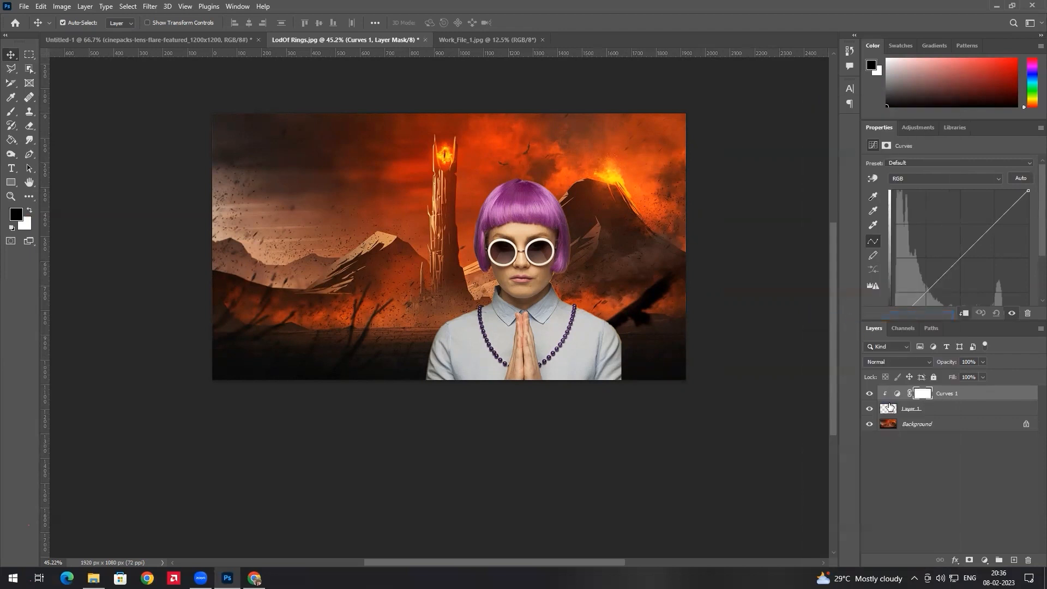
pyautogui.moveTo(957, 259)
pyautogui.mouseDown()
pyautogui.moveTo(971, 274)
pyautogui.moveTo(962, 254)
pyautogui.mouseUp()
pyautogui.hotkey('ctrl', 'z')
# Step: Convert the locked Background into a regular layer with the default settings
pyautogui.click(959, 458)
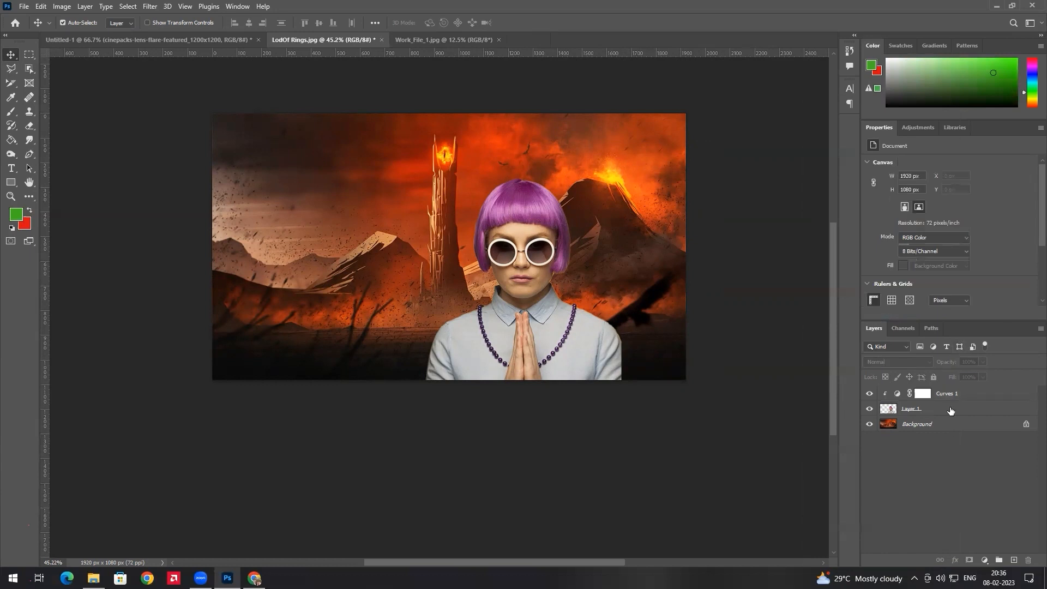
pyautogui.doubleClick(931, 428)
pyautogui.click(600, 171)
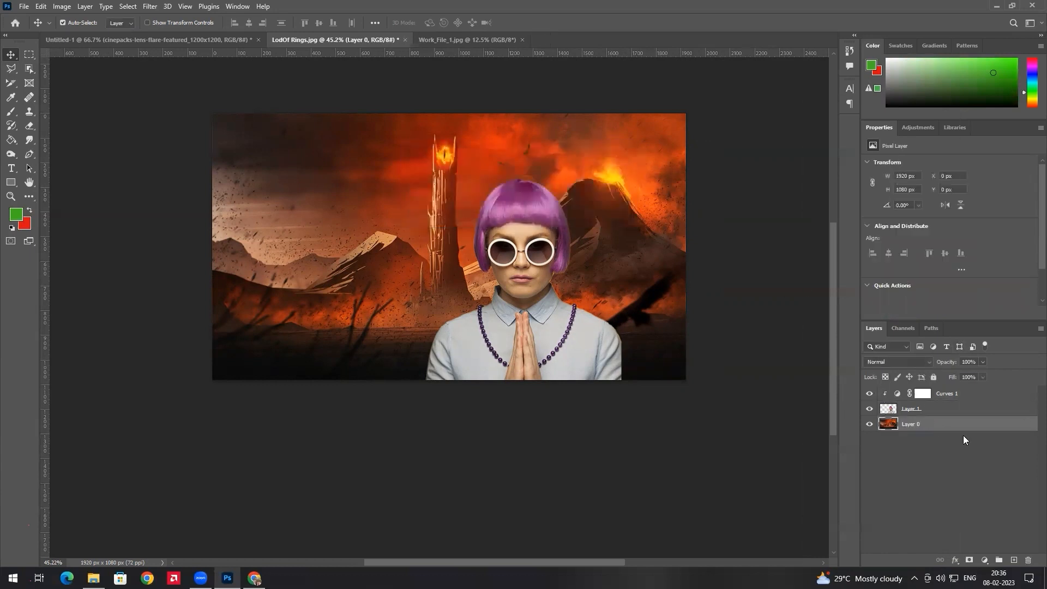
# Step: Move the Curves 1 layer between Layer 1 and Layer 0, and test a brighter and a darker curve, undoing each
pyautogui.moveTo(971, 394); pyautogui.dragTo(971, 416)
pyautogui.moveTo(956, 262)
pyautogui.mouseDown()
pyautogui.moveTo(939, 245)
pyautogui.moveTo(955, 245)
pyautogui.mouseUp()
pyautogui.hotkey('ctrl', 'z')
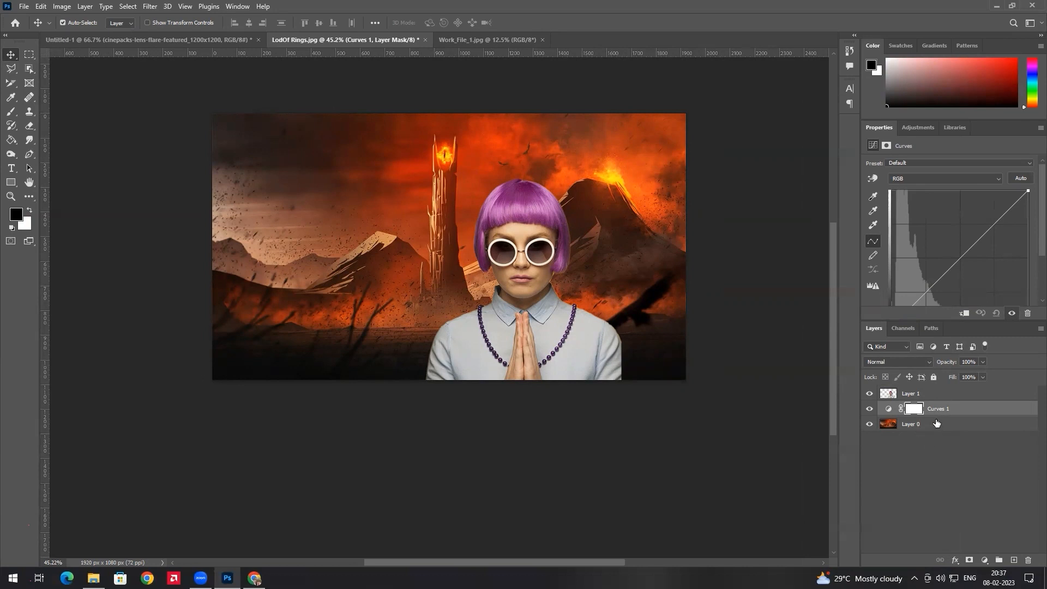
pyautogui.moveTo(963, 260)
pyautogui.mouseDown()
pyautogui.moveTo(955, 289)
pyautogui.moveTo(956, 276)
pyautogui.mouseUp()
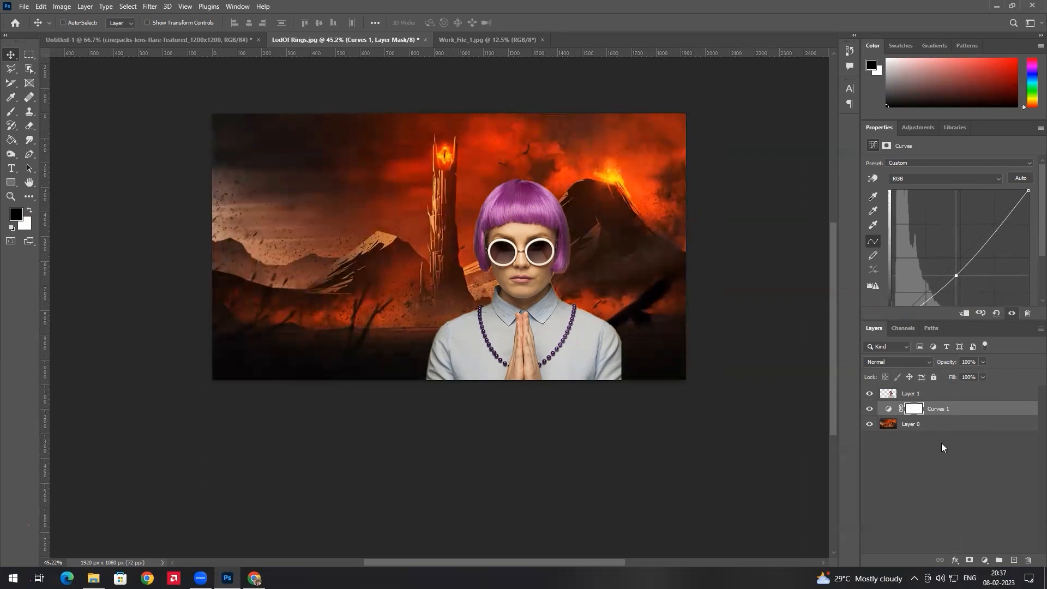
pyautogui.hotkey('ctrl', 'z')
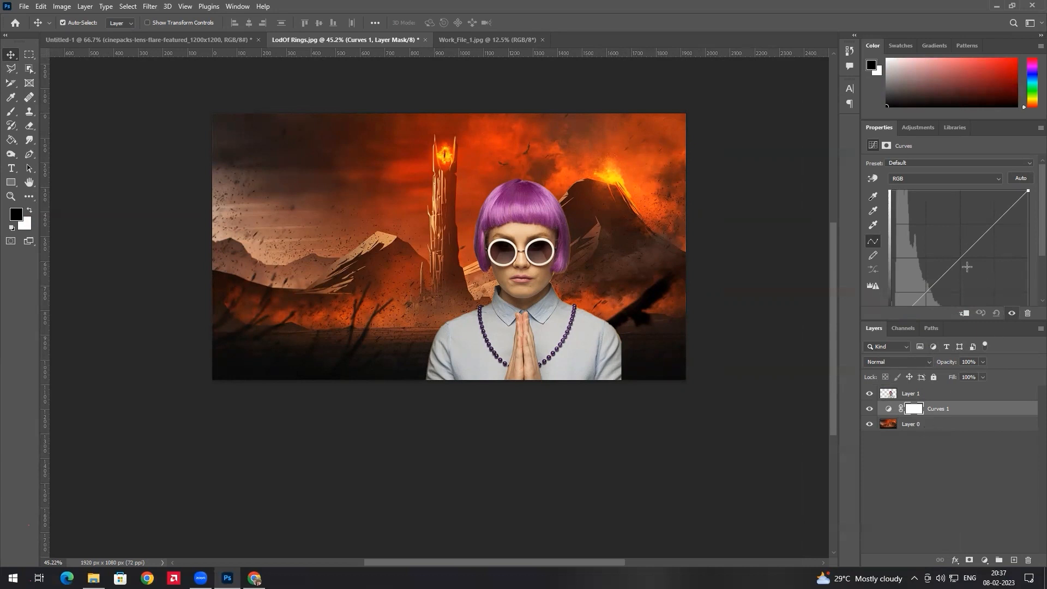
# Step: Move the Curves 1 layer above Layer 1, and test a darker RGB curve on the whole composite before undoing it
pyautogui.moveTo(960, 263); pyautogui.dragTo(959, 327)
pyautogui.moveTo(938, 410); pyautogui.dragTo(936, 390)
pyautogui.moveTo(956, 283); pyautogui.dragTo(957, 282)
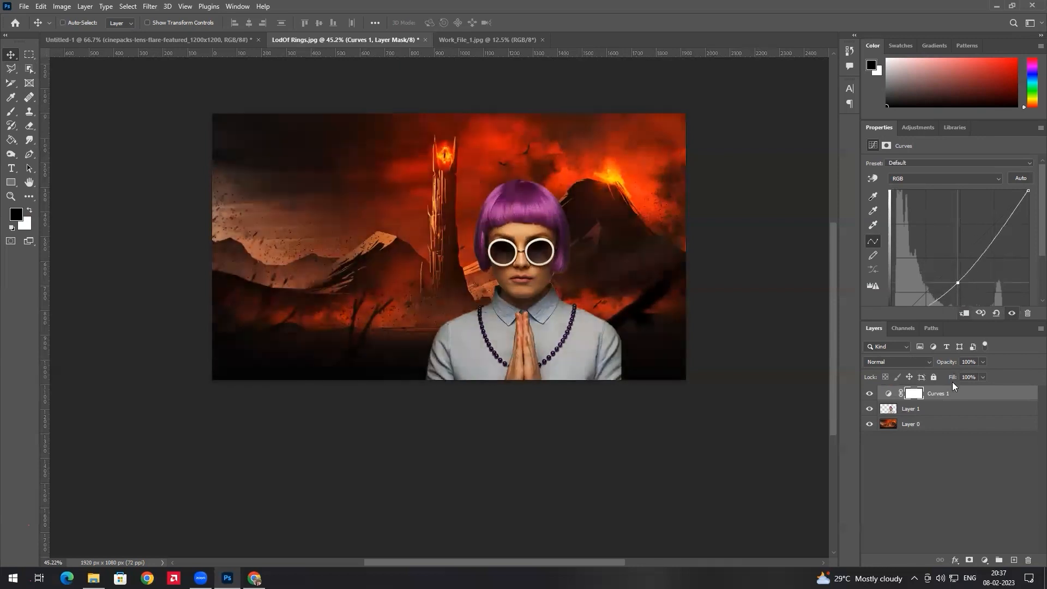
pyautogui.hotkey('ctrl', 'z')
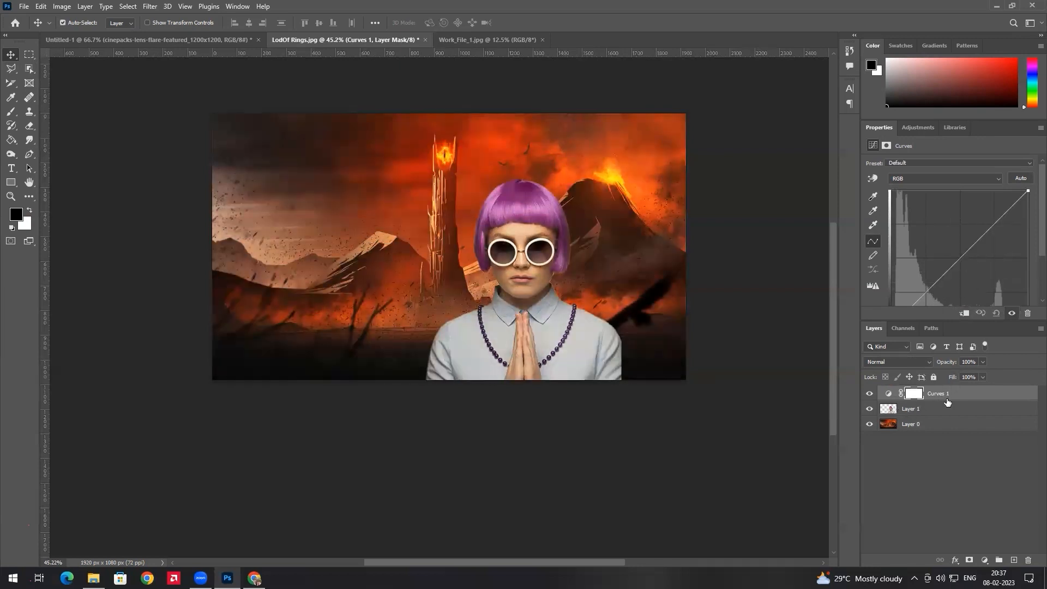
# Step: Clip the Curves 1 layer to Layer 1, and darken the midtones of its RGB curve
pyautogui.keyDown('alt'); pyautogui.click(951, 402); pyautogui.keyUp('alt')
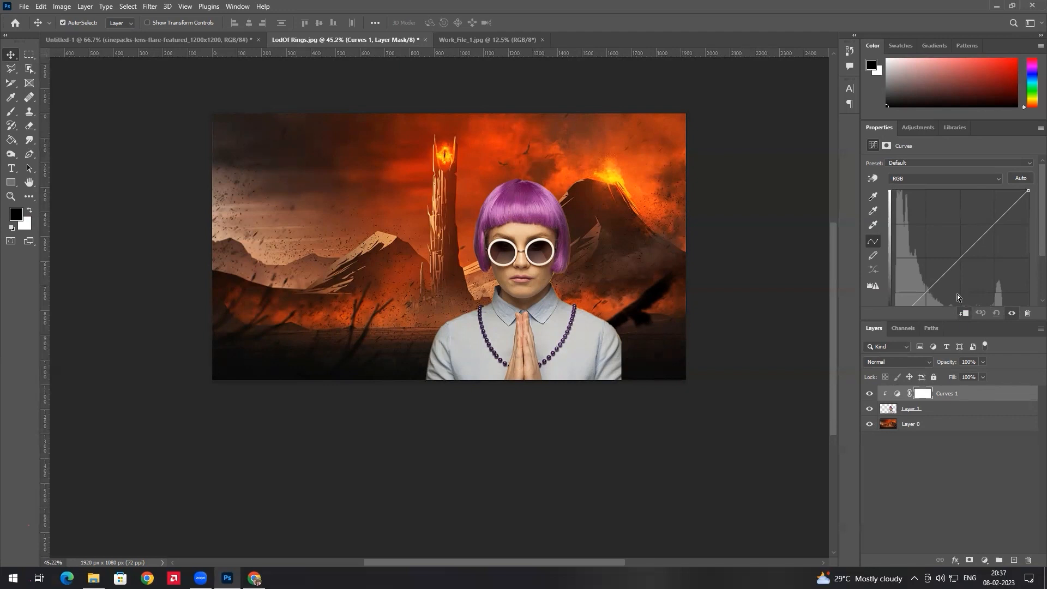
pyautogui.moveTo(955, 263); pyautogui.dragTo(956, 284)
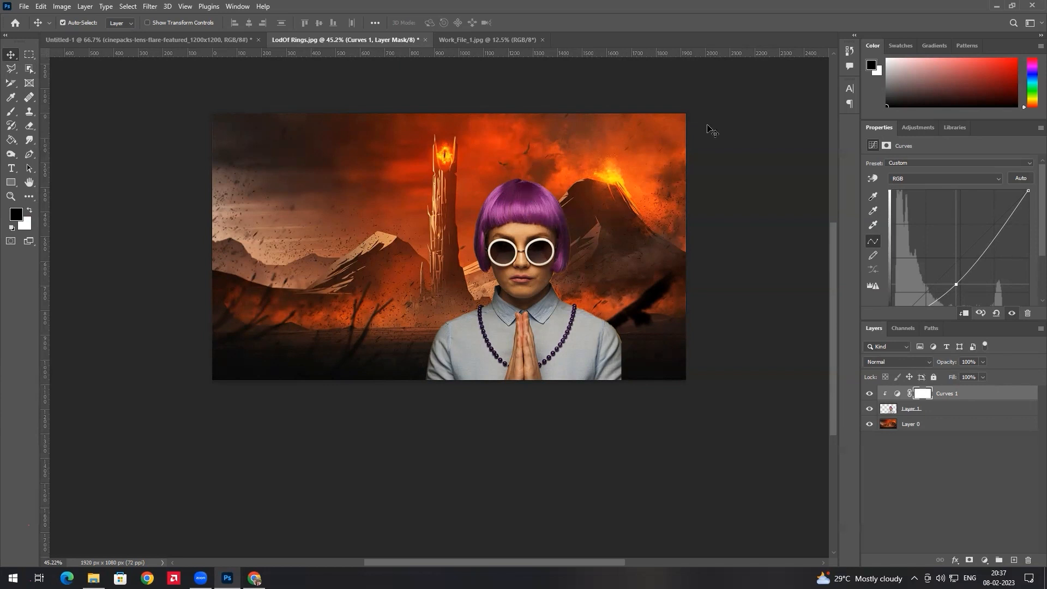
# Step: Warm the clipped Curves 1 adjustment by raising the Red curve, raising the Green curve very slightly and lowering the Blue curve
pyautogui.click(900, 179)
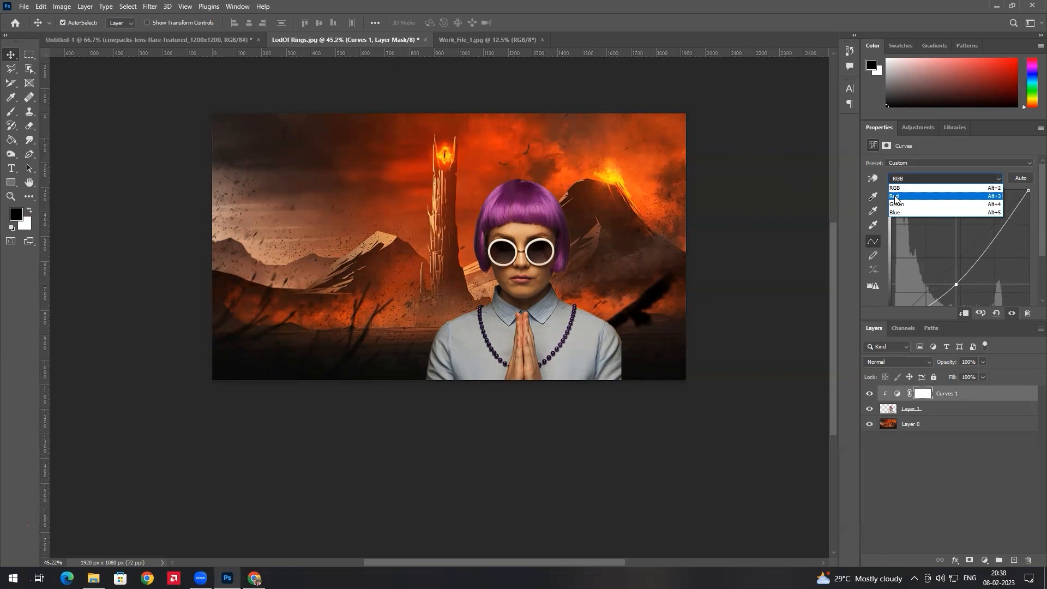
pyautogui.click(894, 198)
pyautogui.moveTo(958, 263); pyautogui.dragTo(946, 248)
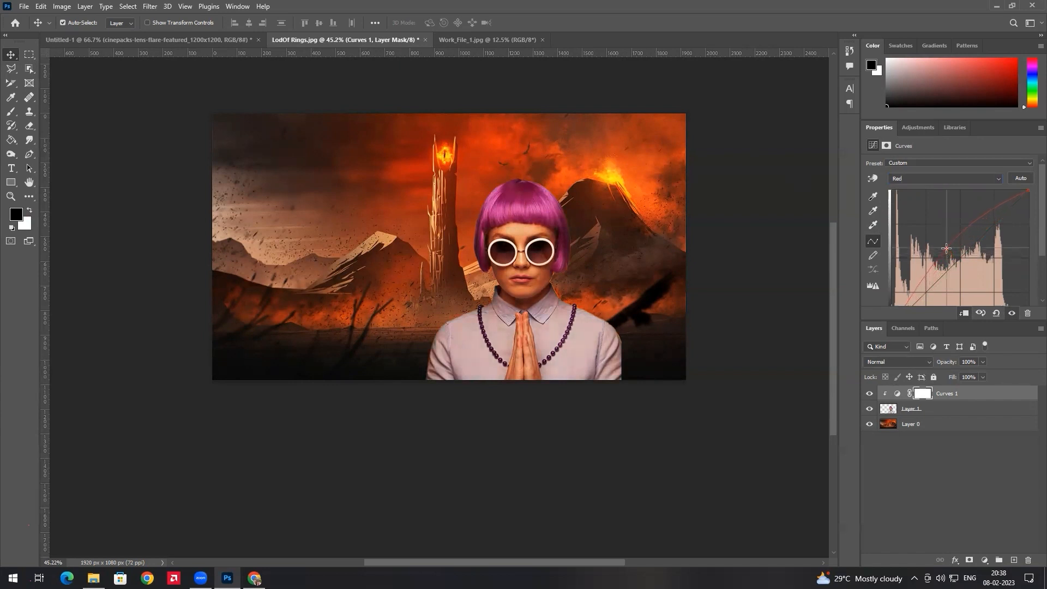
pyautogui.click(948, 179)
pyautogui.click(930, 205)
pyautogui.moveTo(961, 253); pyautogui.dragTo(962, 251)
pyautogui.click(964, 178)
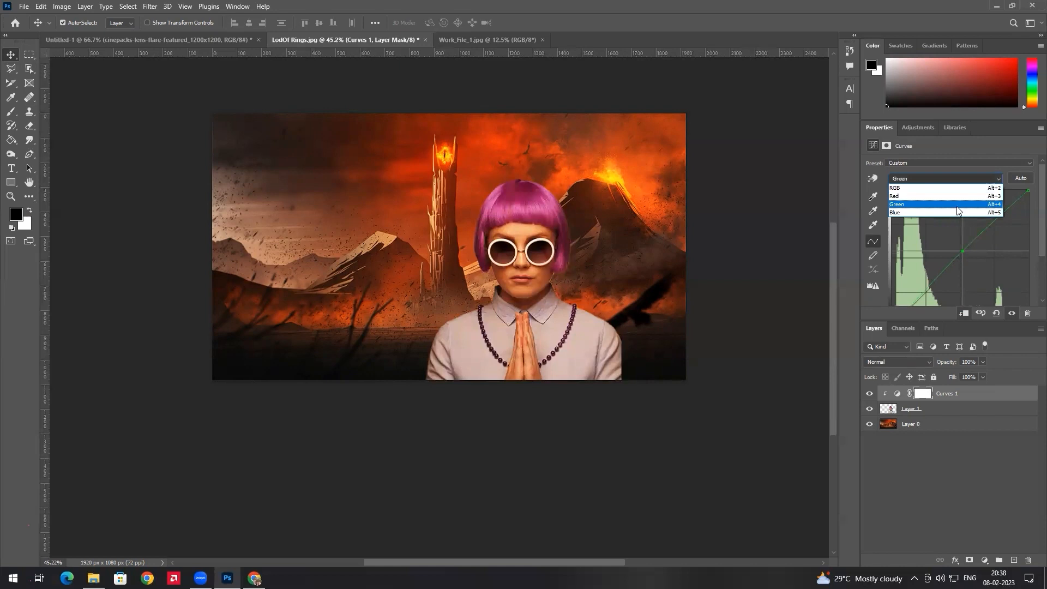
pyautogui.click(959, 212)
pyautogui.moveTo(966, 247); pyautogui.dragTo(972, 257)
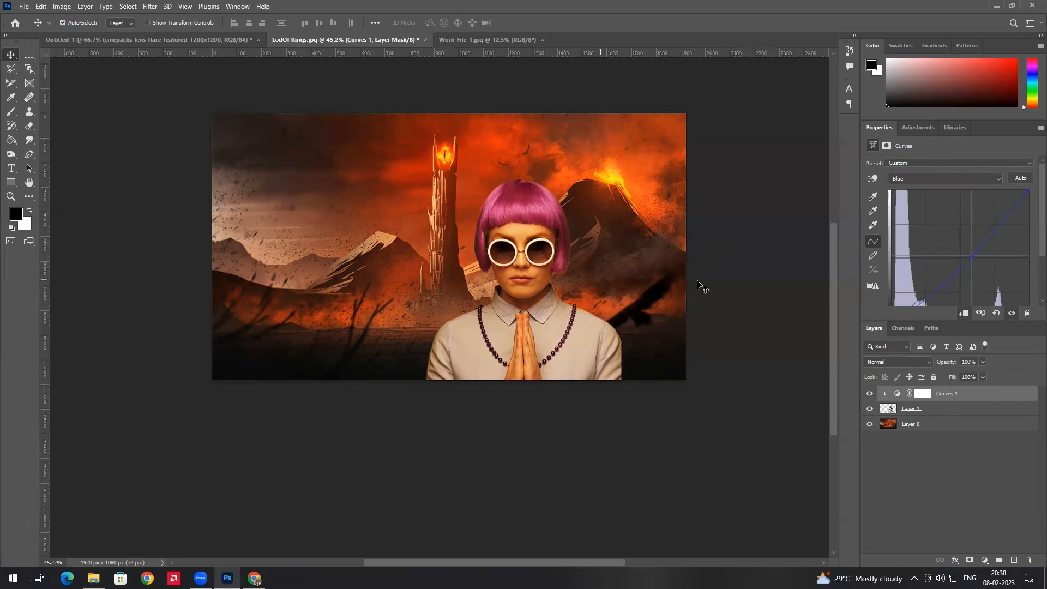
# Step: Hide and show the Curves 1 layer to compare the woman before and after the adjustment
pyautogui.click(940, 178)
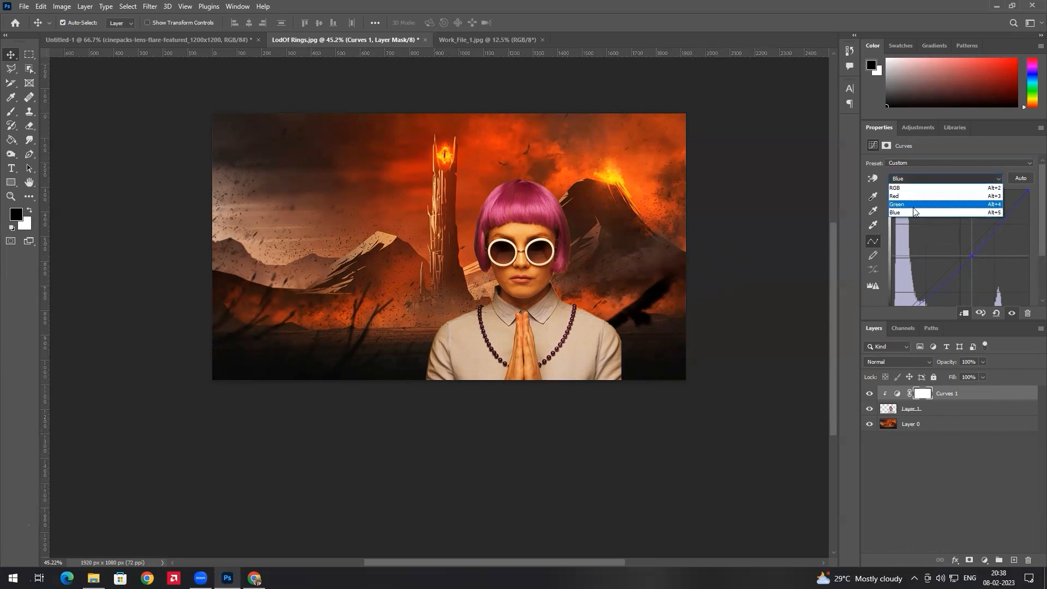
pyautogui.click(921, 154)
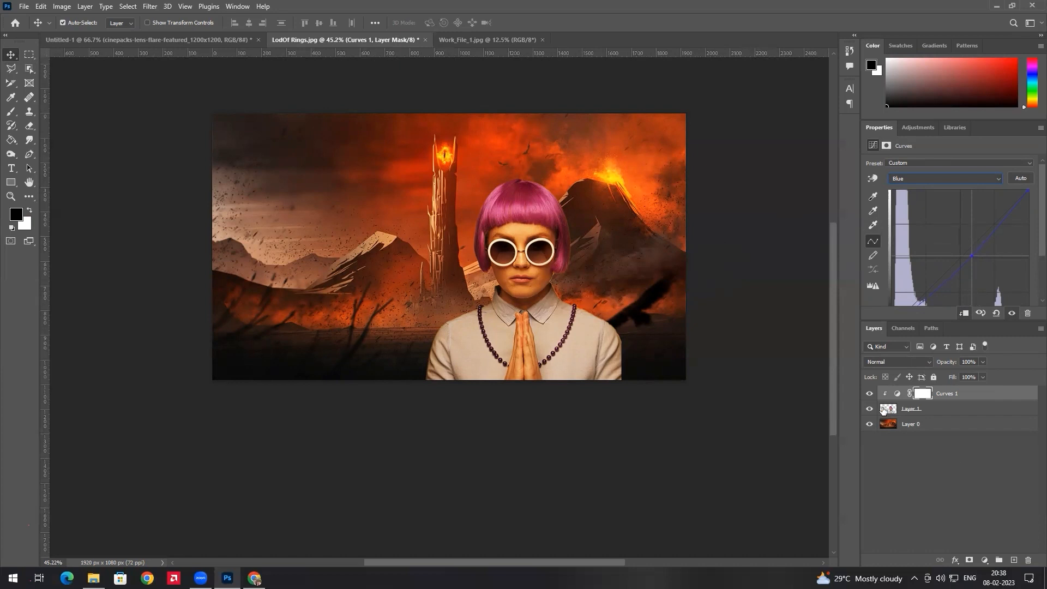
pyautogui.click(870, 394)
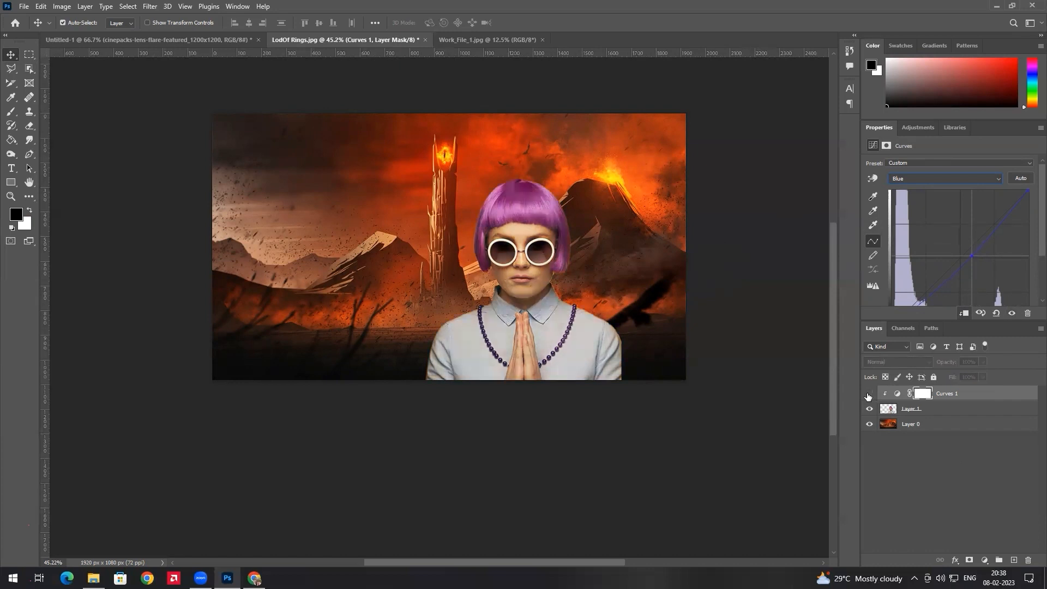
pyautogui.click(869, 393)
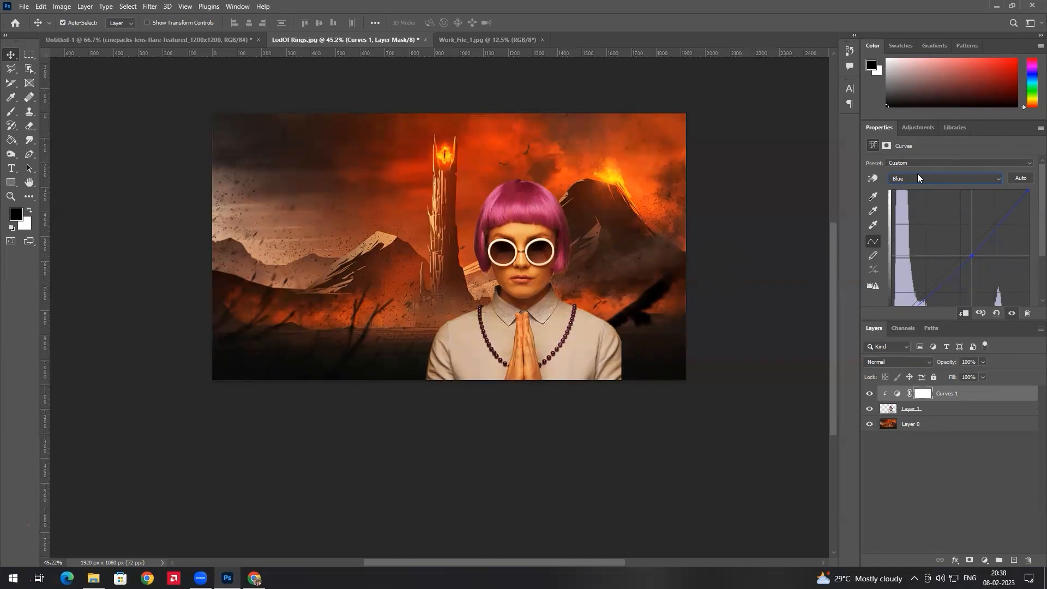
# Step: Add a Hue/Saturation adjustment layer above Curves 1 with Saturation at +19, and clip it to Layer 1
pyautogui.click(917, 132)
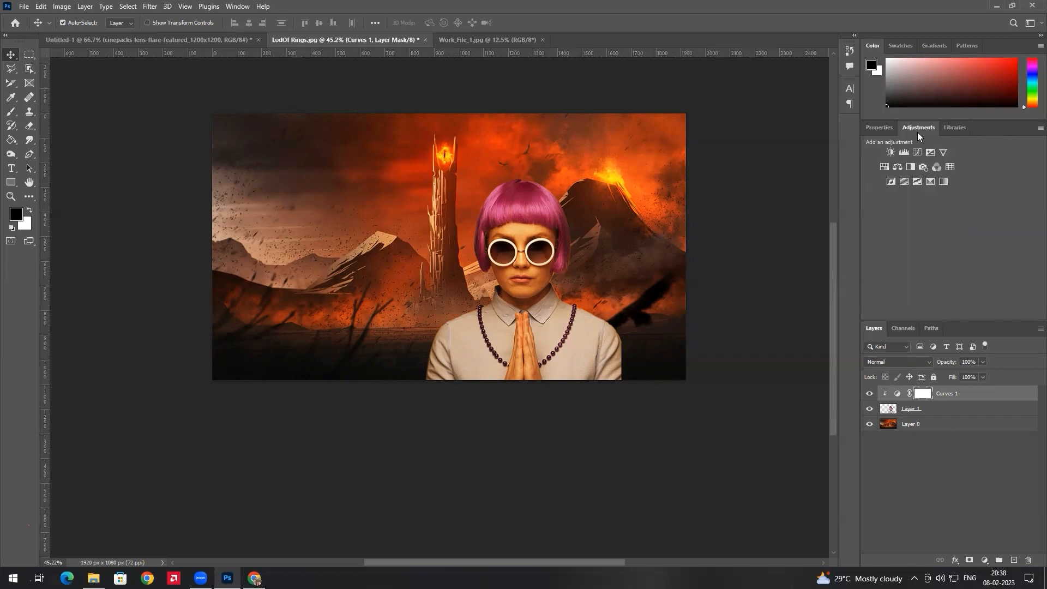
pyautogui.click(879, 169)
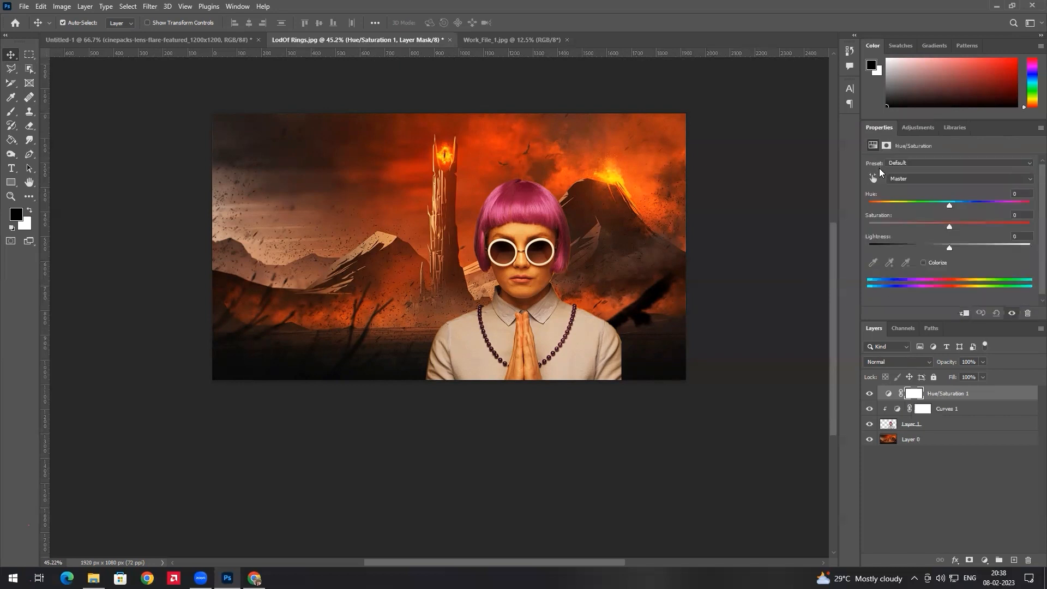
pyautogui.moveTo(944, 221); pyautogui.dragTo(965, 206)
pyautogui.rightClick(989, 399)
pyautogui.click(935, 314)
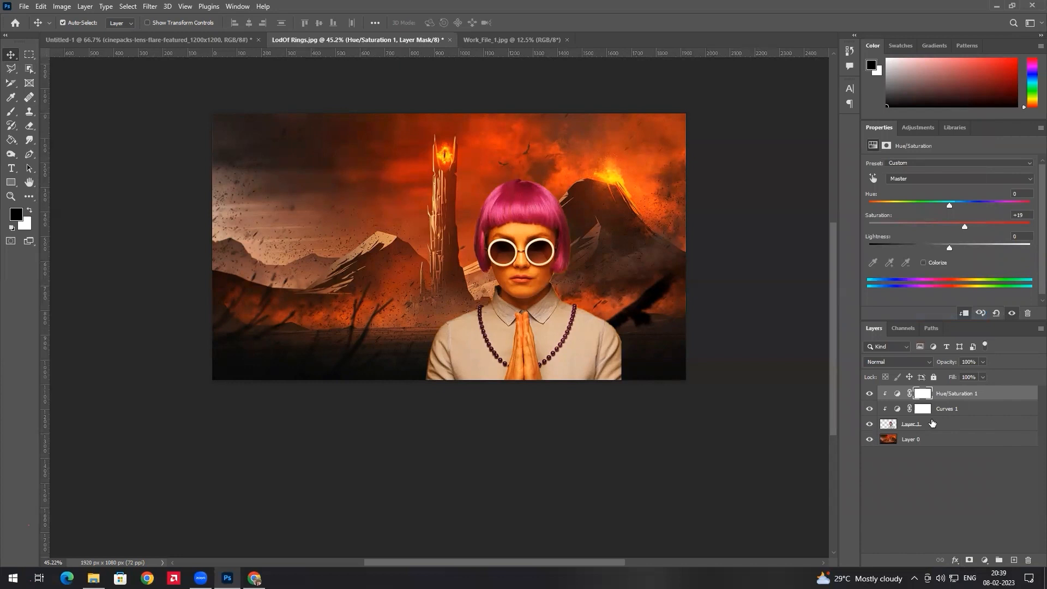
pyautogui.moveTo(979, 237)
pyautogui.mouseDown()
pyautogui.moveTo(909, 239)
pyautogui.moveTo(987, 243)
pyautogui.mouseUp()
pyautogui.click(908, 478)
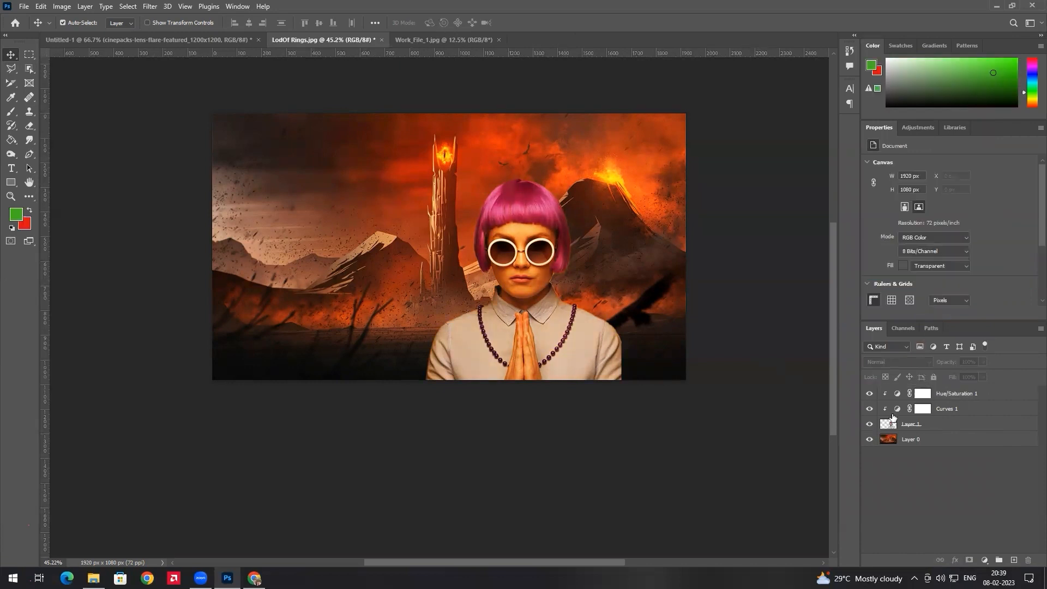
# Step: Merge Layer 1, Curves 1 and Hue/Saturation 1 into a single layer
pyautogui.click(966, 424)
pyautogui.keyDown('shift'); pyautogui.click(976, 409); pyautogui.keyUp('shift')
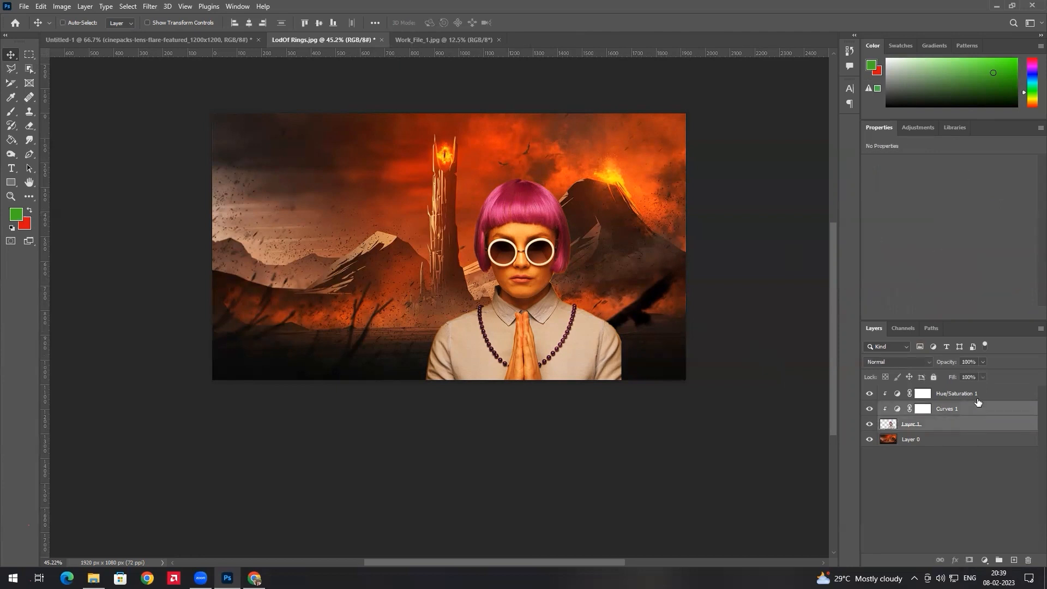
pyautogui.keyDown('shift'); pyautogui.click(975, 399); pyautogui.keyUp('shift')
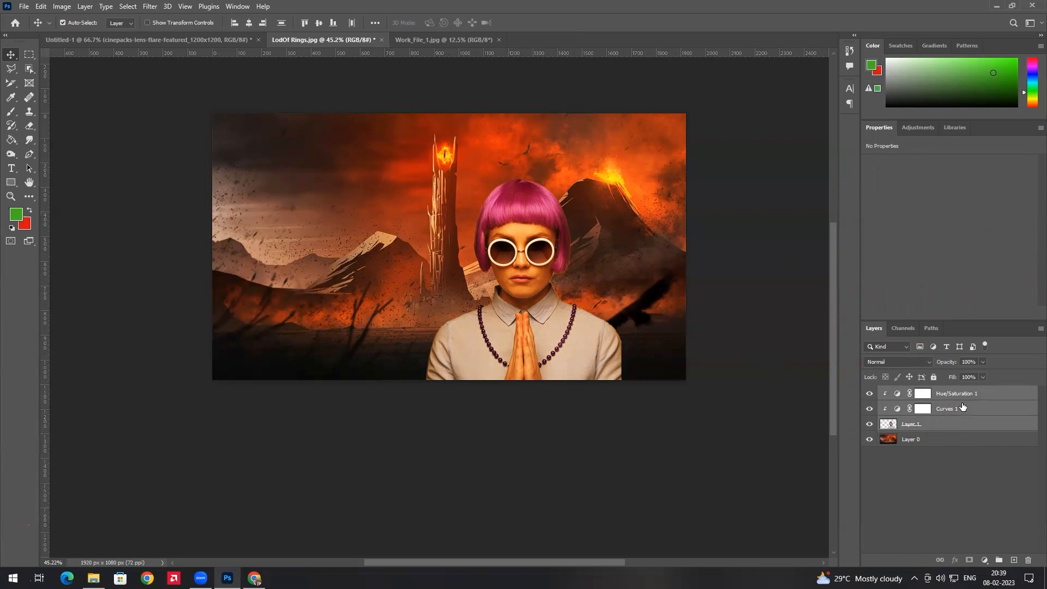
pyautogui.click(978, 426)
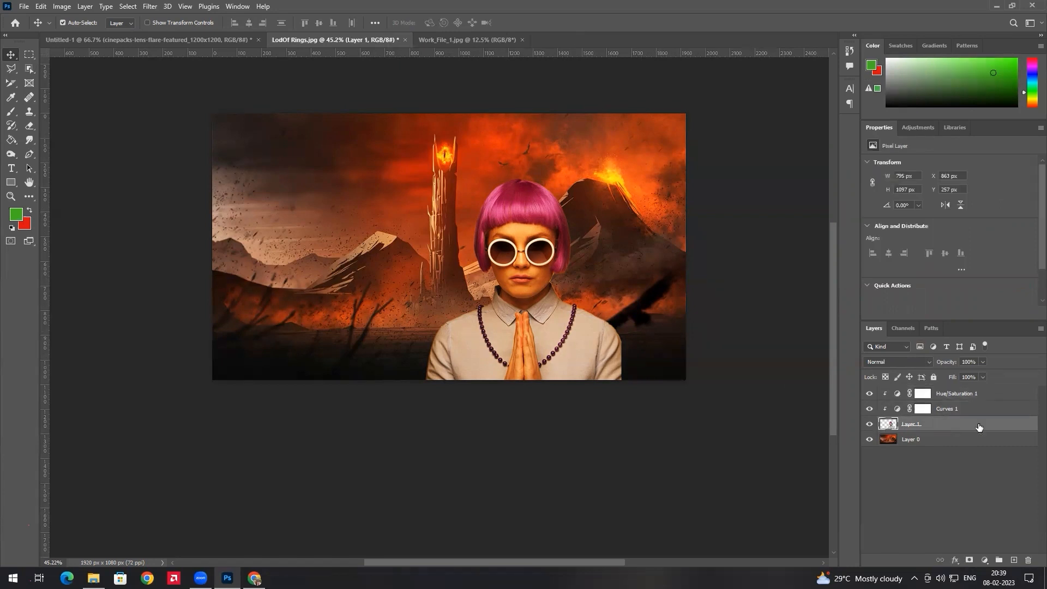
pyautogui.keyDown('shift'); pyautogui.click(983, 410); pyautogui.keyUp('shift')
pyautogui.keyDown('shift'); pyautogui.click(988, 398); pyautogui.keyUp('shift')
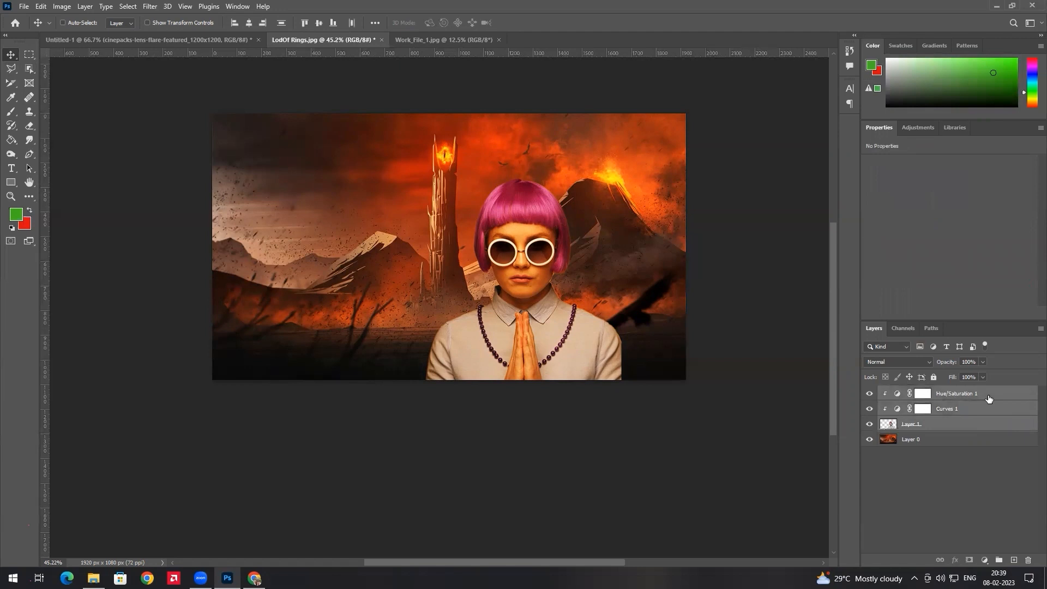
pyautogui.hotkey('ctrl', 'e')
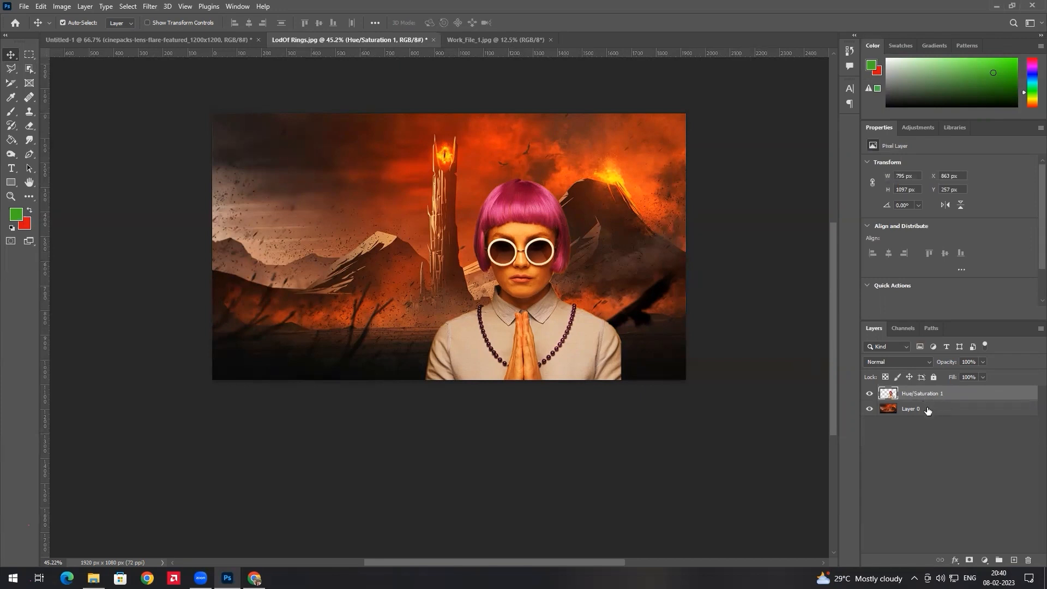
# Step: Test moving the merged woman layer slightly to the right, and undo both the move and the layer merge
pyautogui.click(933, 475)
pyautogui.click(926, 396)
pyautogui.moveTo(577, 338)
pyautogui.mouseDown()
pyautogui.moveTo(619, 339)
pyautogui.moveTo(583, 338)
pyautogui.mouseUp()
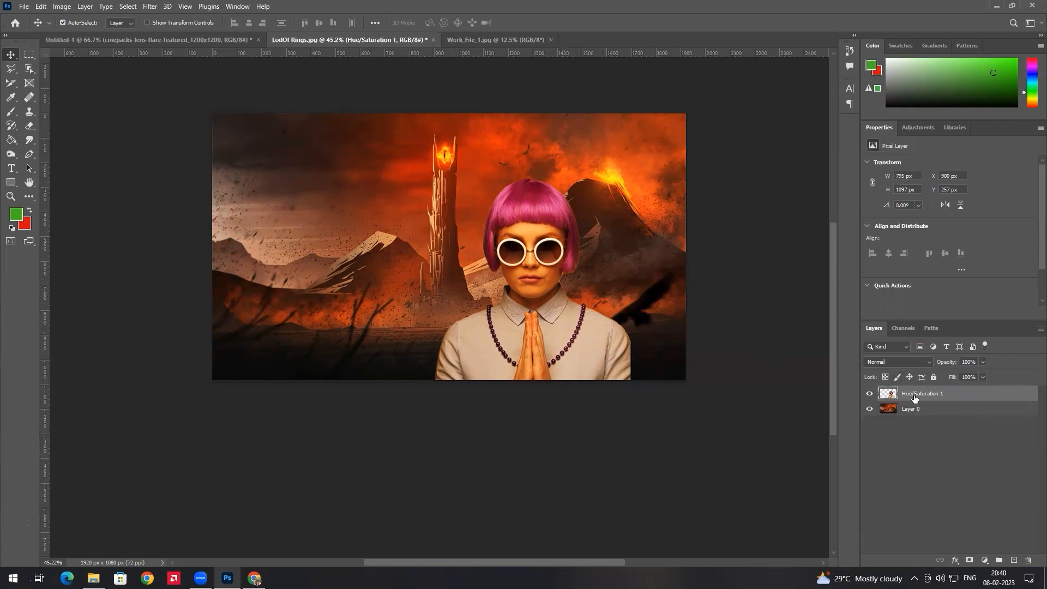
pyautogui.hotkey('ctrl', 'z')
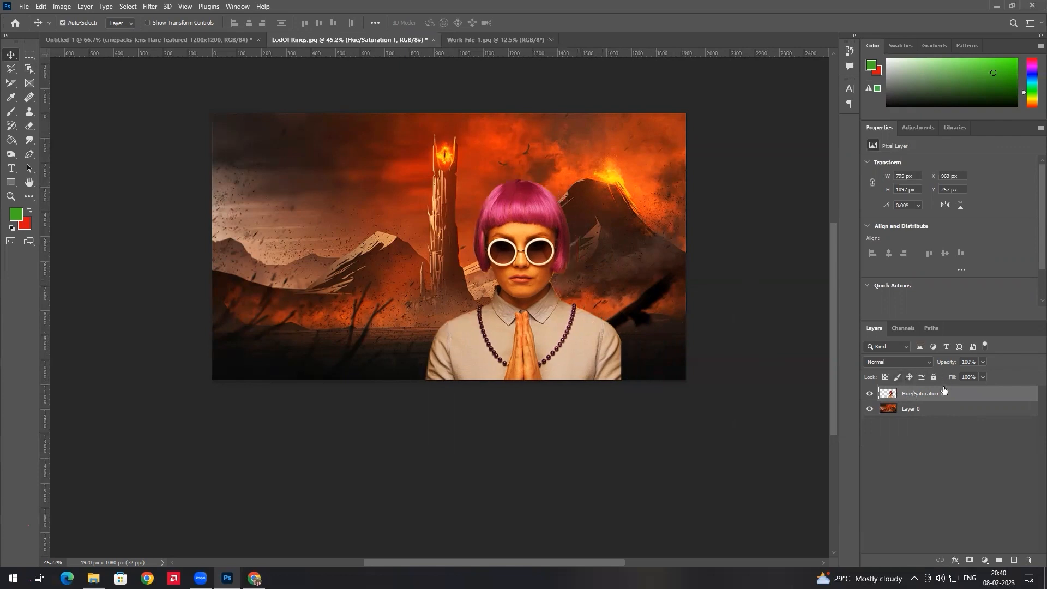
pyautogui.hotkey('ctrl', 'z')
pyautogui.hotkey('ctrl', 'alt', 'a')
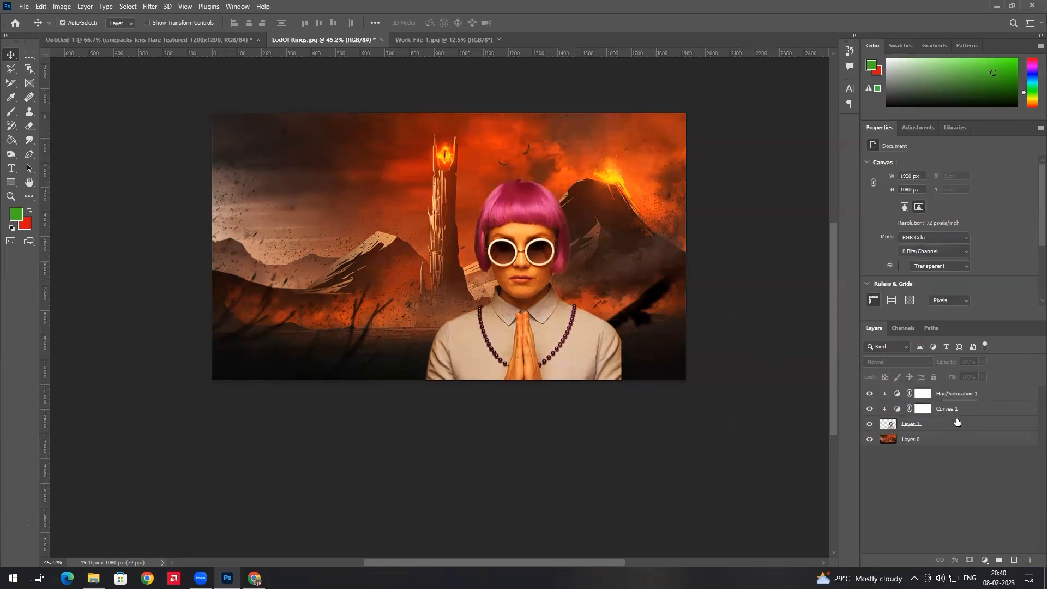
# Step: Group Layer 1, Curves 1 and Hue/Saturation 1 together above Layer 0
pyautogui.click(956, 421)
pyautogui.keyDown('shift'); pyautogui.click(984, 395); pyautogui.keyUp('shift')
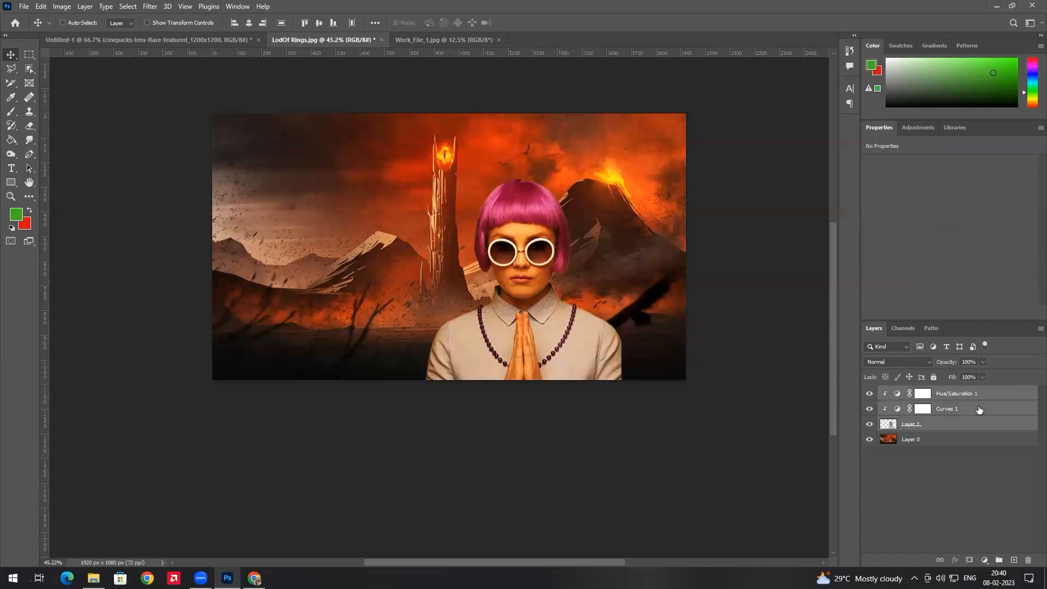
pyautogui.hotkey('ctrl', 'g')
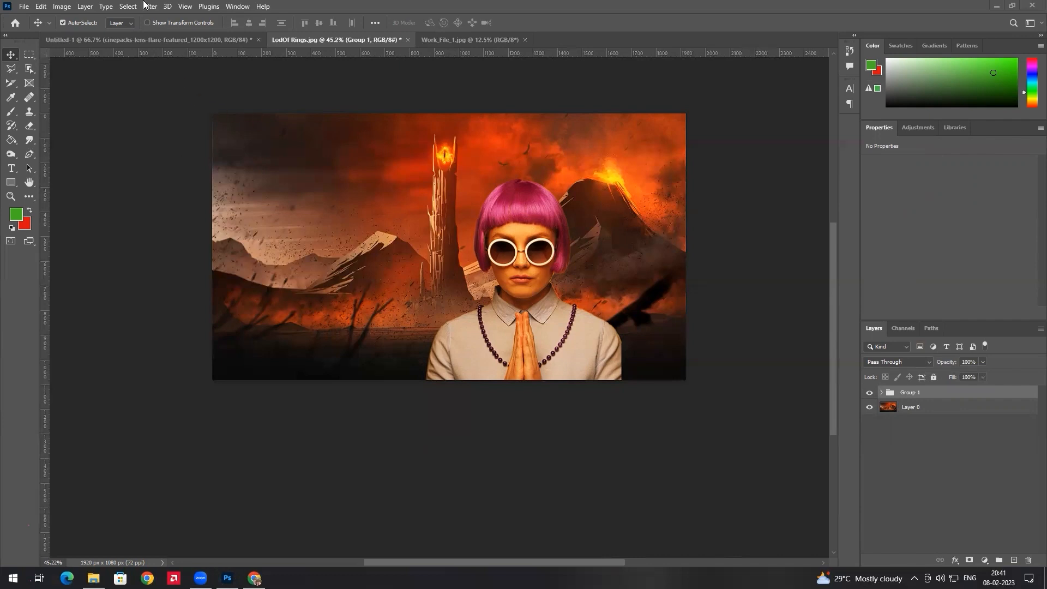
# Step: Create a new 1920 x 1080 px document at 72 ppi, and place the Heart PNG in it as an embedded image
pyautogui.click(41, 6)
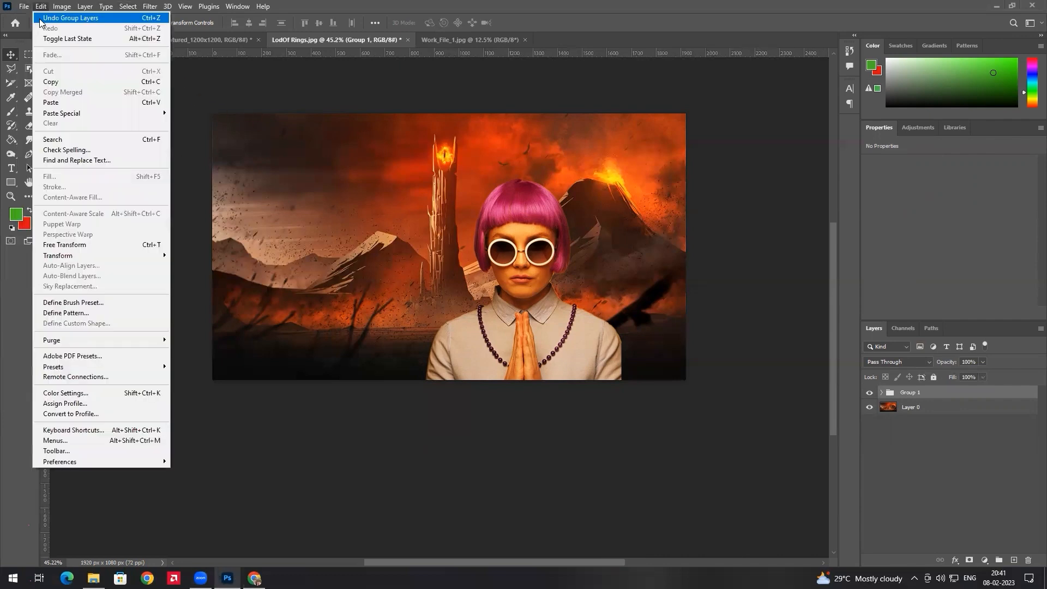
pyautogui.click(46, 17)
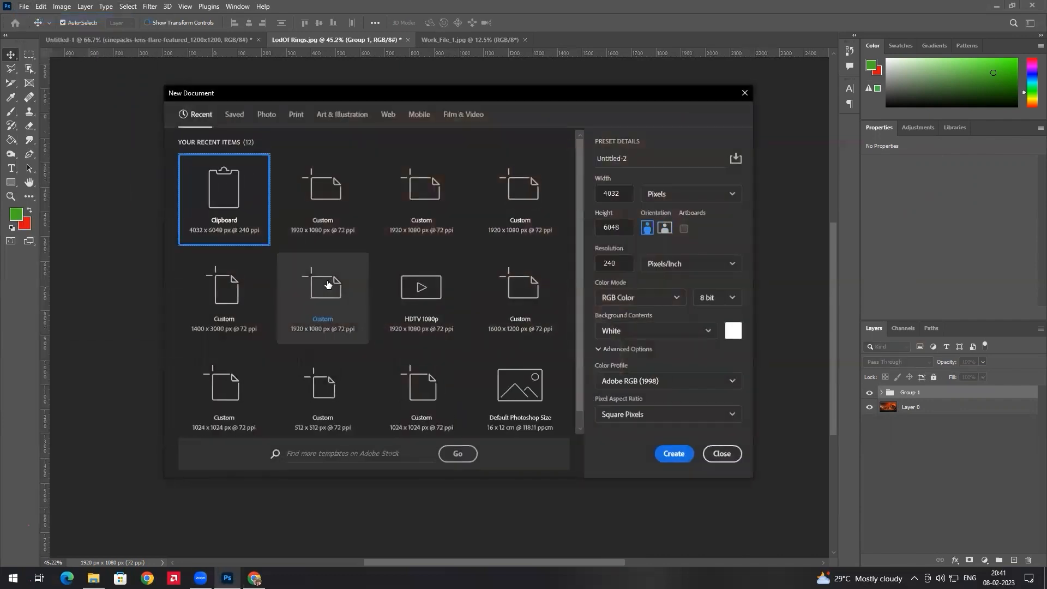
pyautogui.click(326, 224)
pyautogui.click(674, 454)
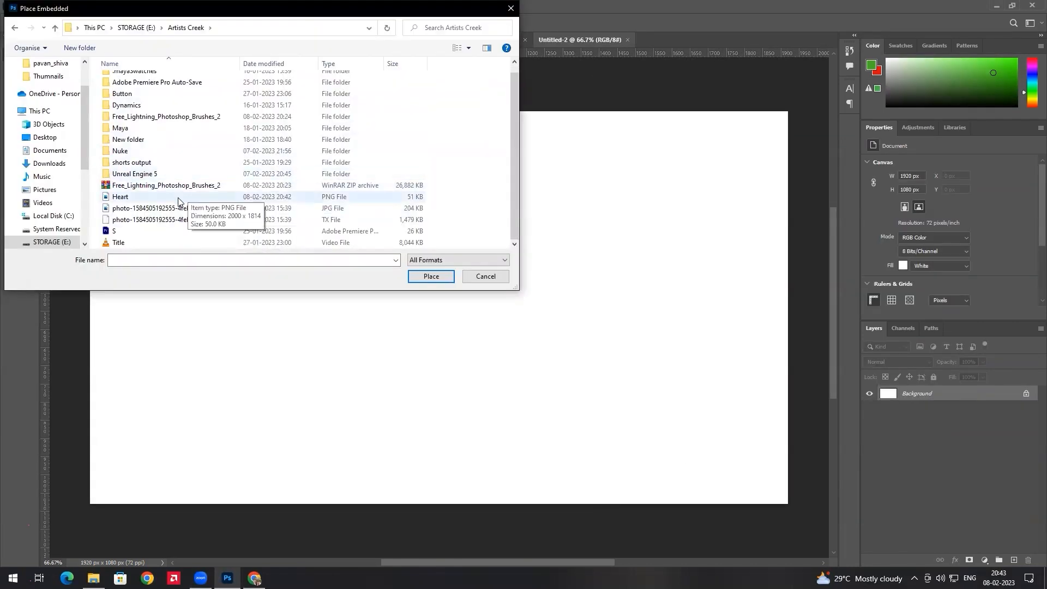
pyautogui.doubleClick(277, 211)
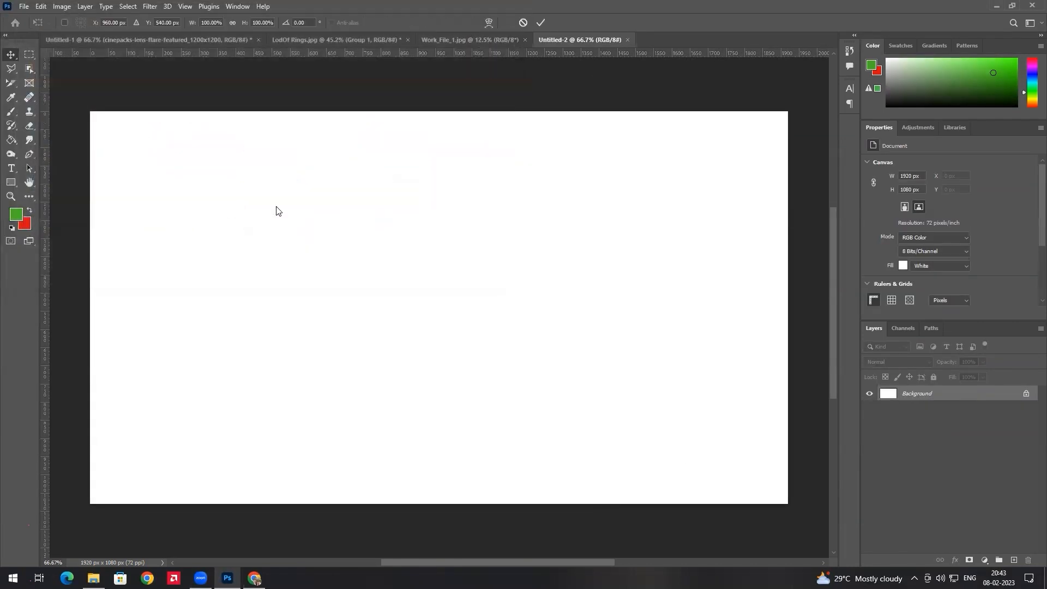
pyautogui.press('Return')
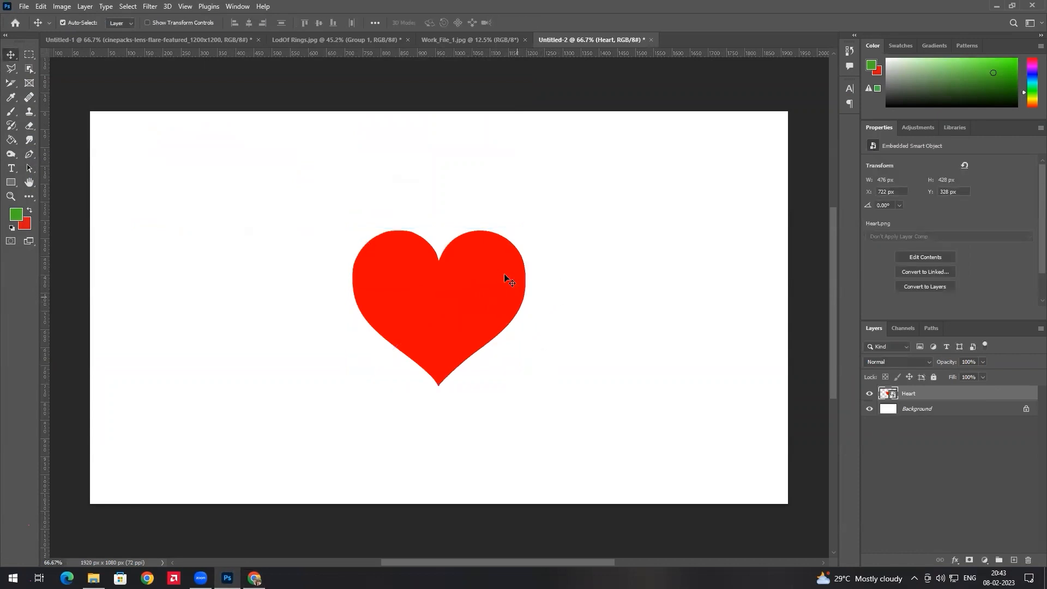
# Step: Place the glow effects image from the Images folder as an embedded layer above the Heart layer
pyautogui.click(24, 7)
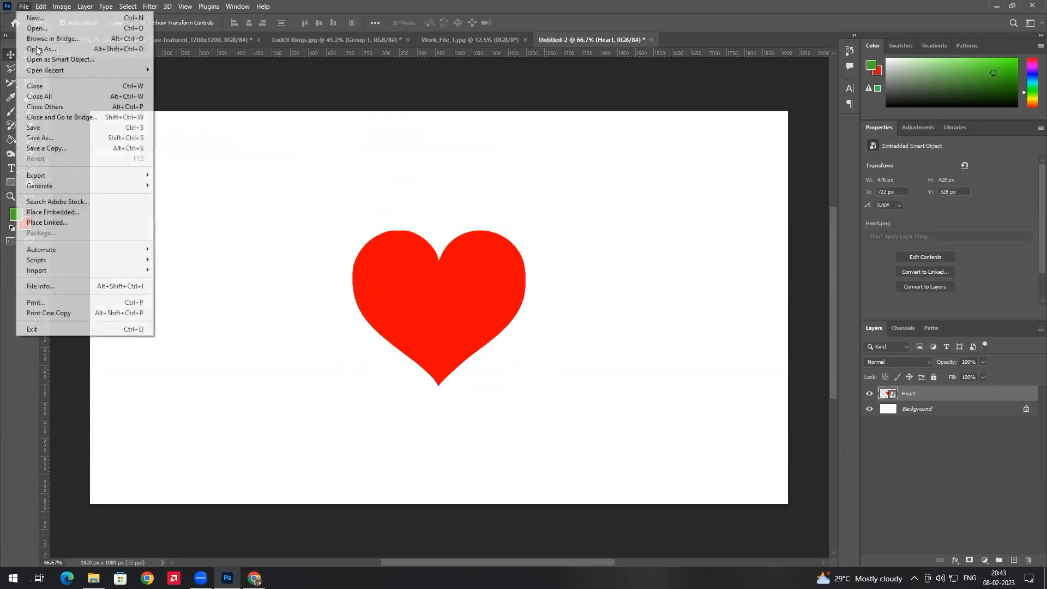
pyautogui.click(85, 211)
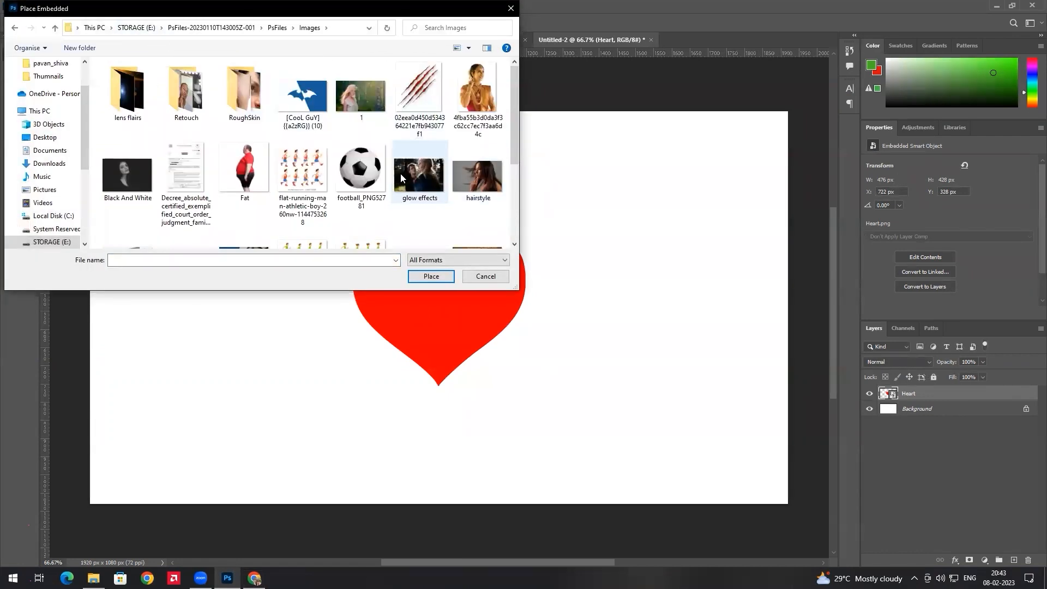
pyautogui.click(414, 176)
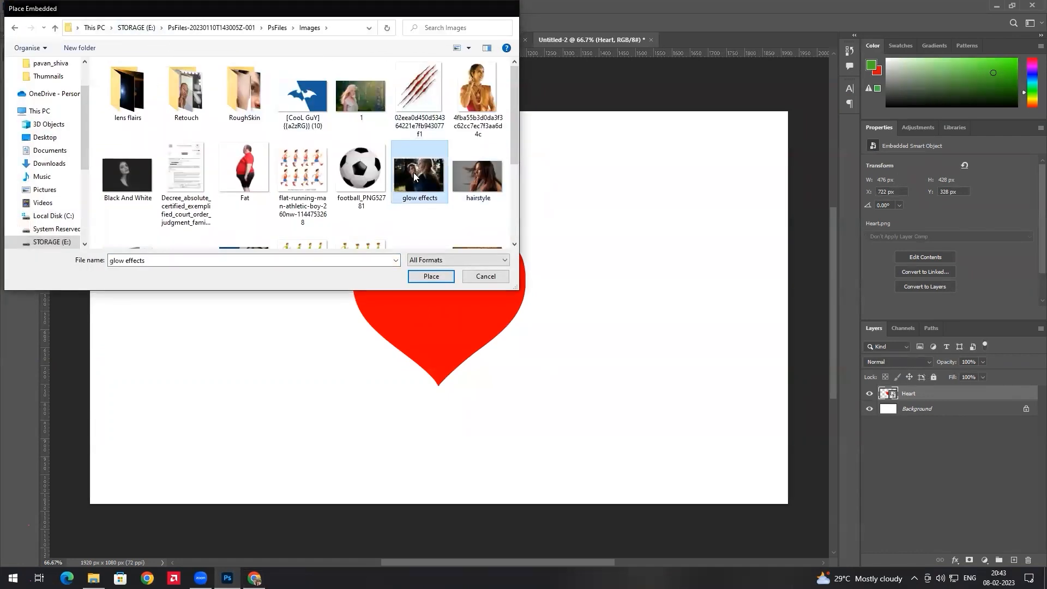
pyautogui.doubleClick(415, 176)
pyautogui.press('Return')
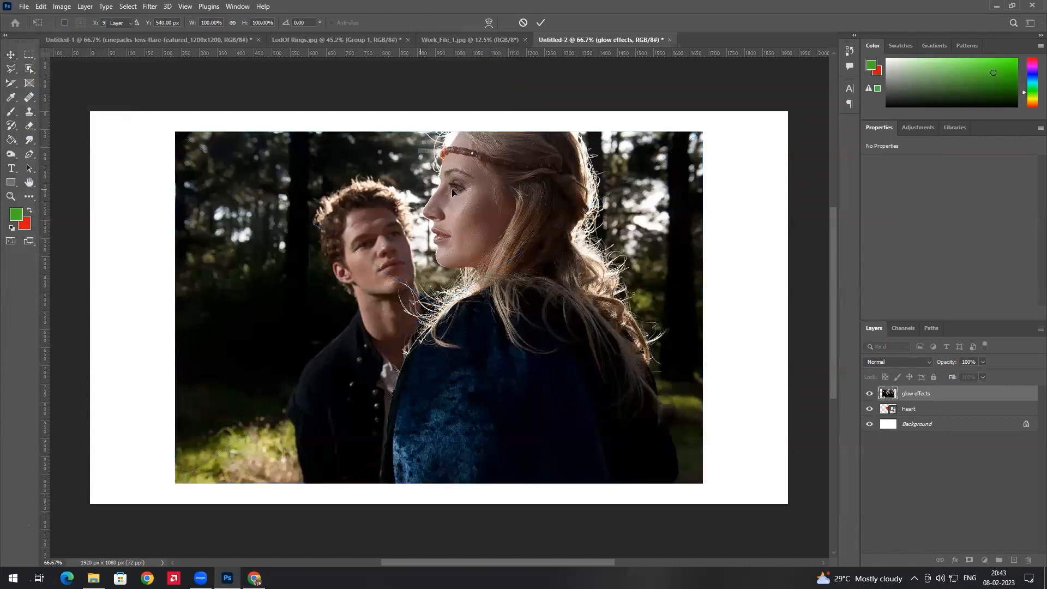
# Step: Enlarge the Heart layer to about 853 x 767 px near the canvas centre, hiding the glow effects layer while scaling and showing it again
pyautogui.click(919, 413)
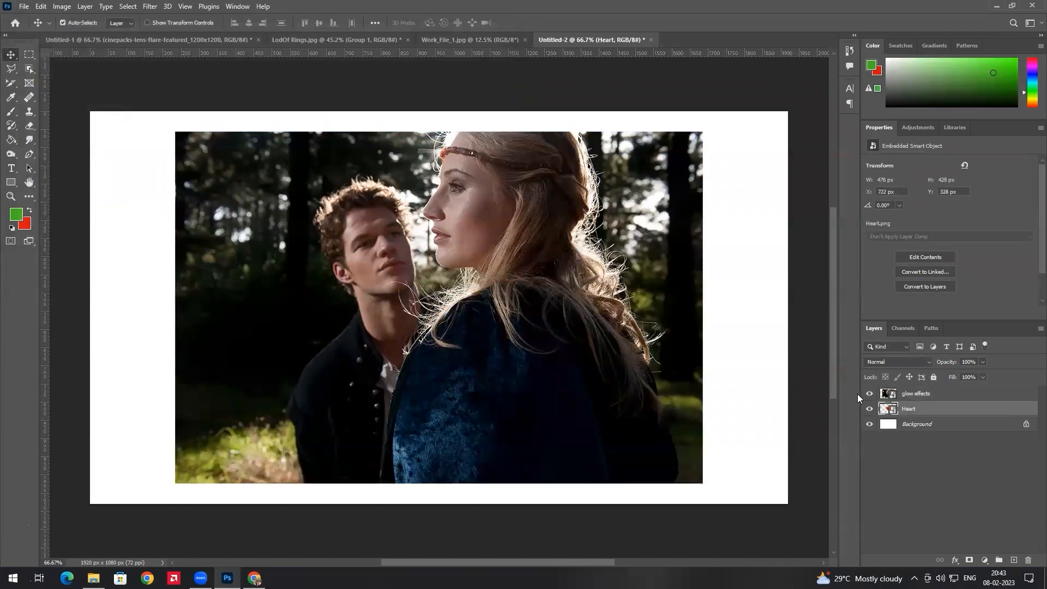
pyautogui.click(868, 394)
pyautogui.hotkey('ctrl', 't')
pyautogui.moveTo(522, 383); pyautogui.dragTo(643, 493)
pyautogui.moveTo(633, 459); pyautogui.dragTo(599, 423)
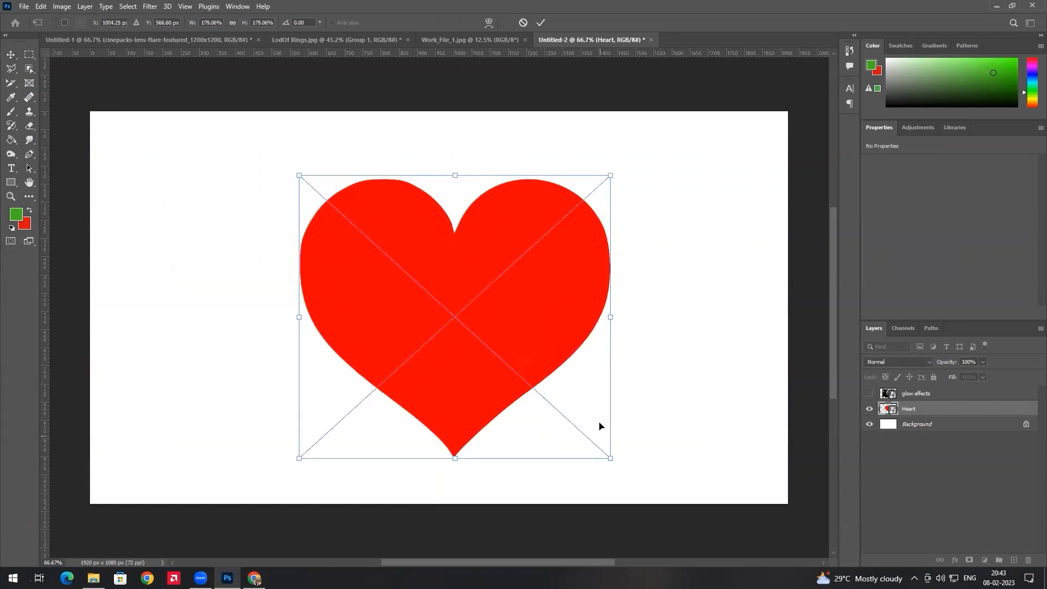
pyautogui.press('Return')
pyautogui.click(869, 393)
# Step: Clip the glow effects photo to the Heart layer and reposition it so both faces sit inside the heart
pyautogui.moveTo(548, 285); pyautogui.dragTo(565, 300)
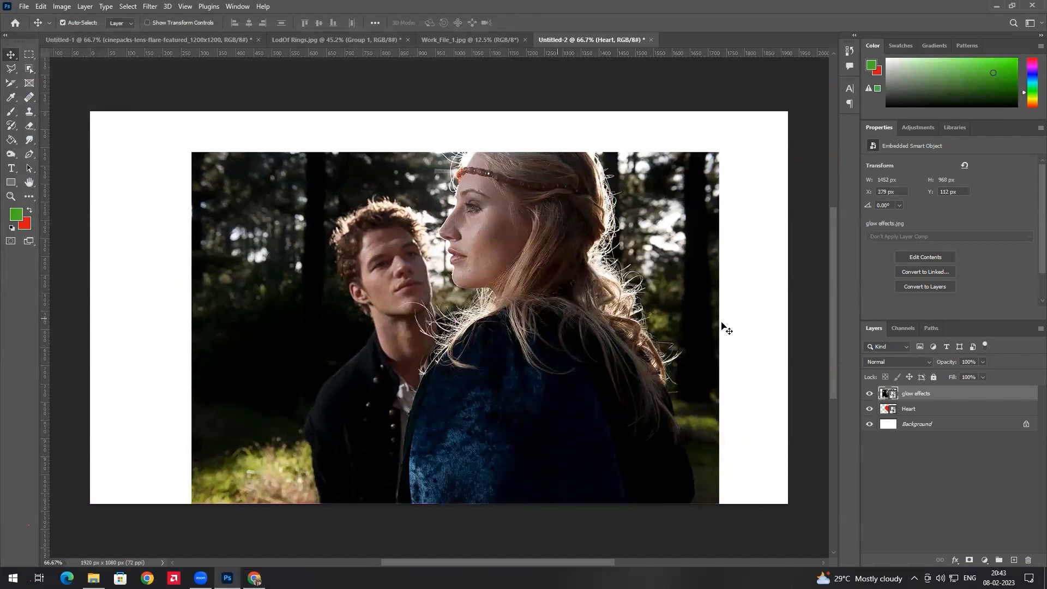
pyautogui.moveTo(676, 308); pyautogui.dragTo(650, 288)
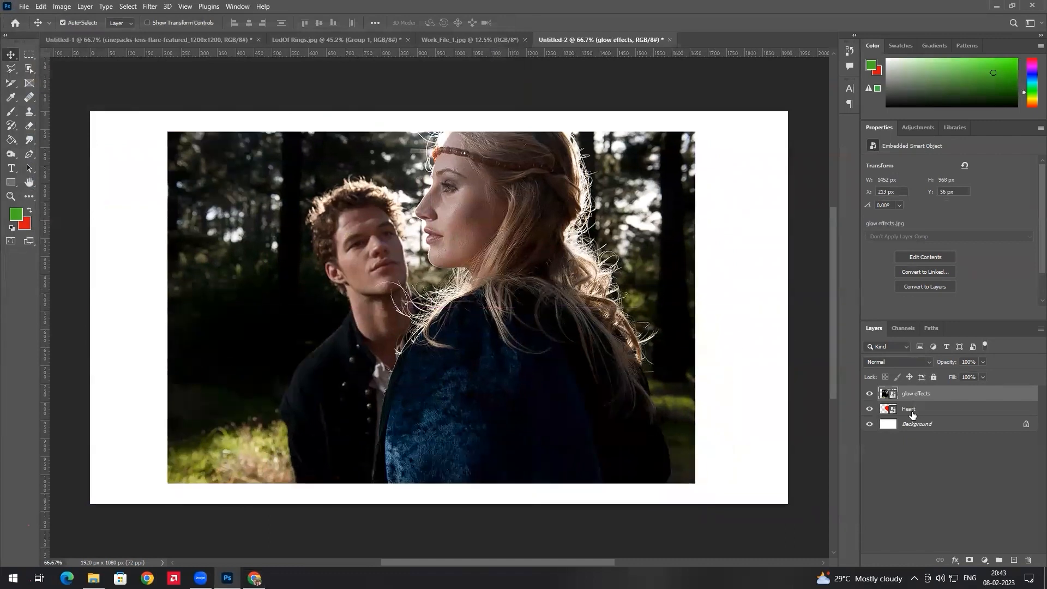
pyautogui.click(927, 410)
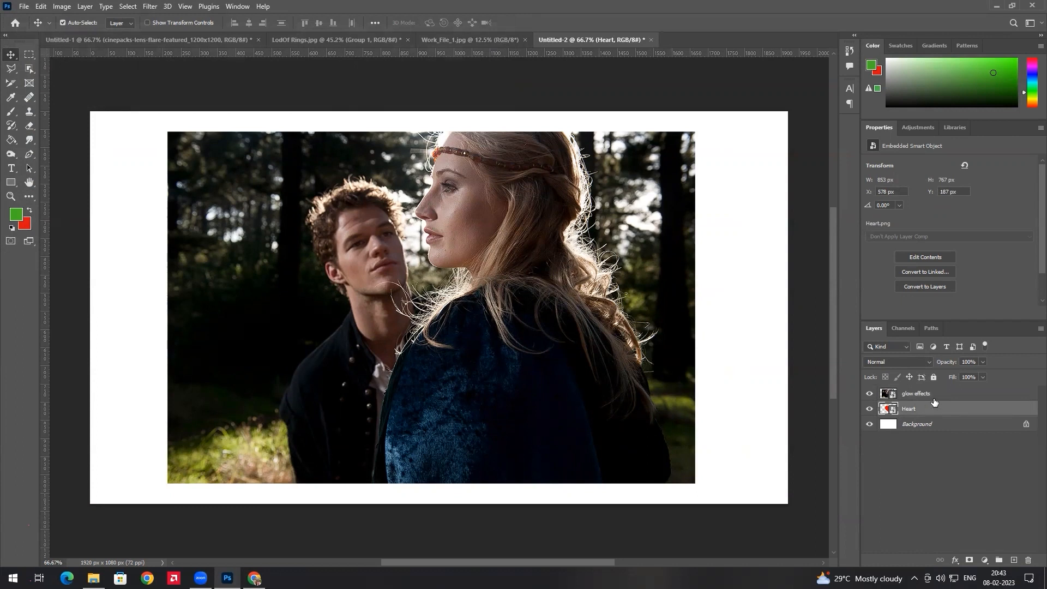
pyautogui.click(932, 395)
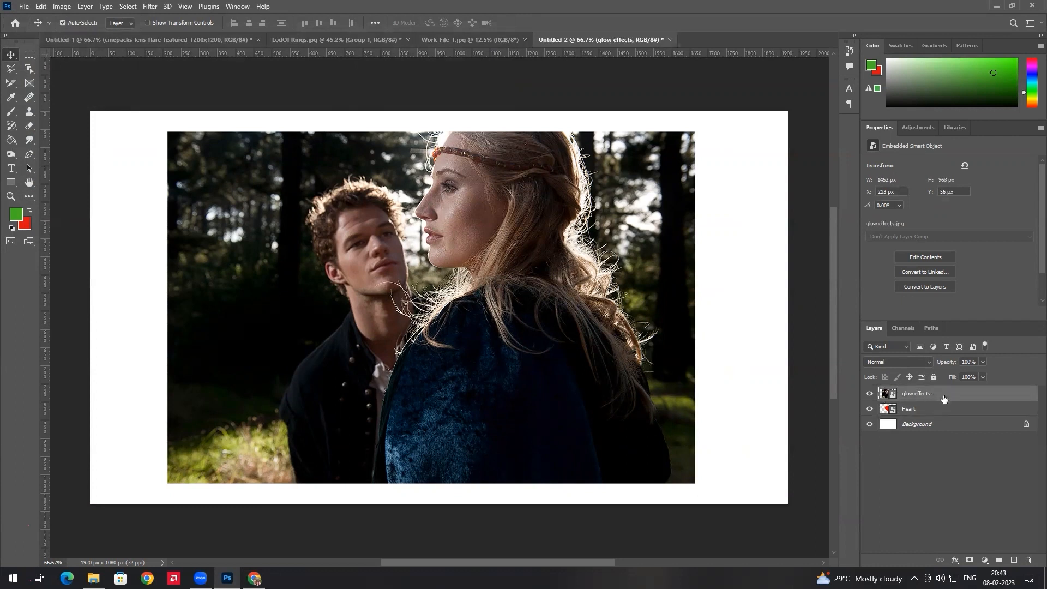
pyautogui.rightClick(944, 393)
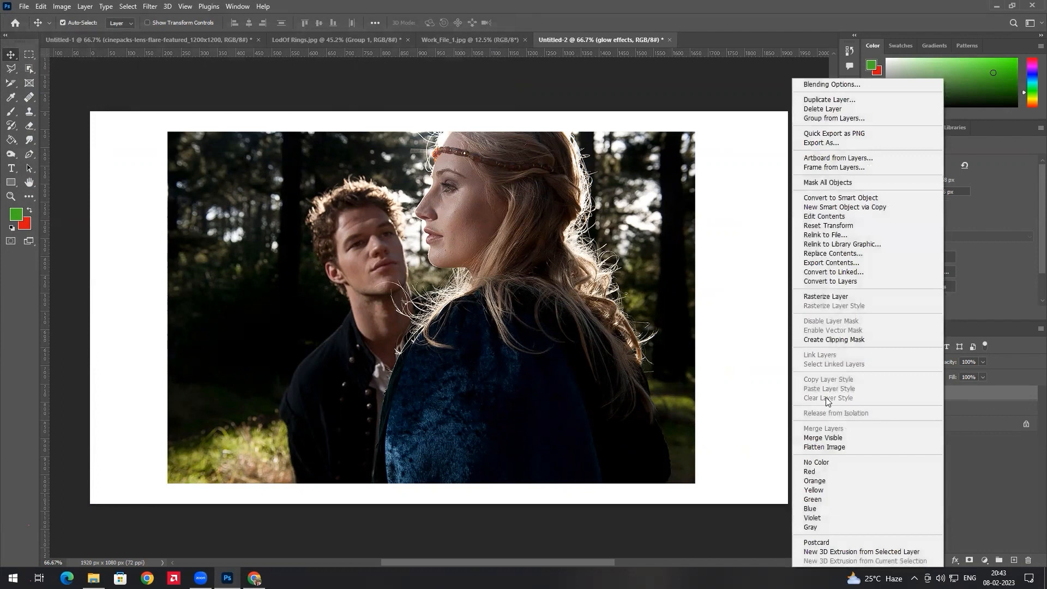
pyautogui.click(832, 340)
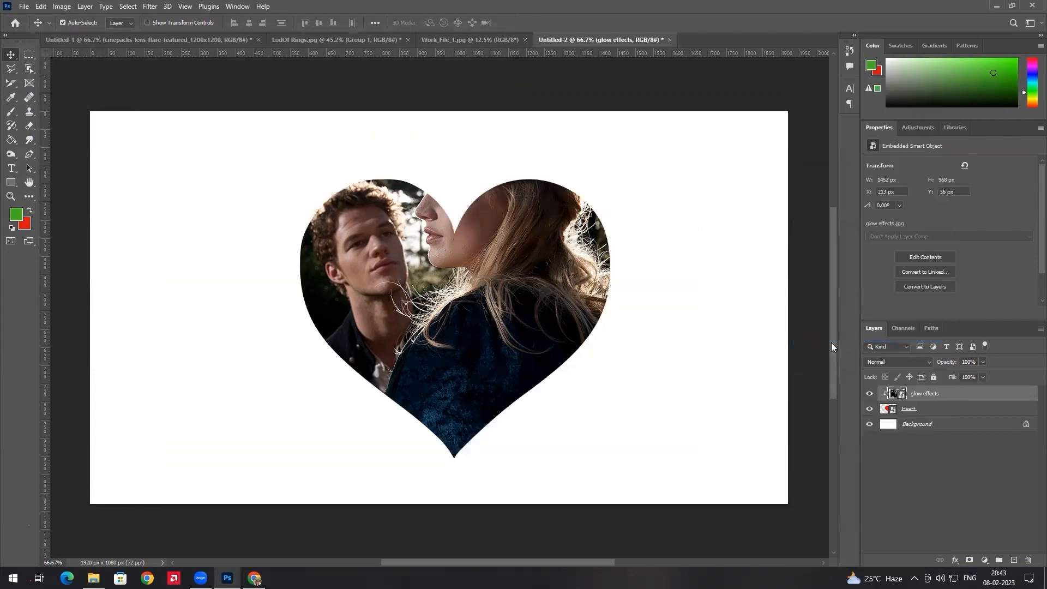
pyautogui.moveTo(499, 308); pyautogui.dragTo(539, 355)
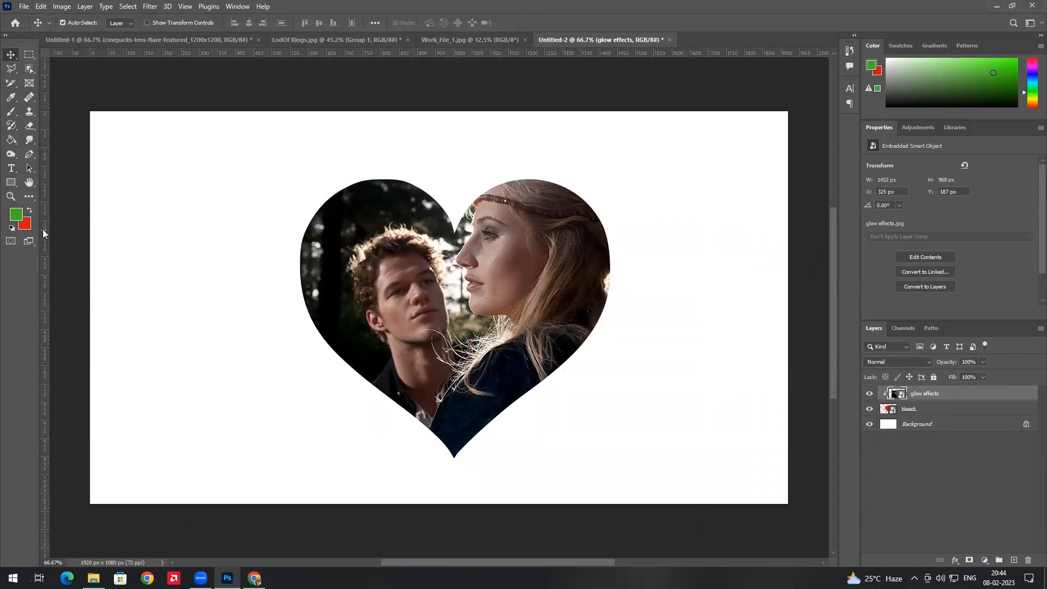
# Step: Draw an olive tree custom shape from the Leaf Trees set, about 538 x 569 px, overlapping the heart's left side
pyautogui.rightClick(12, 182)
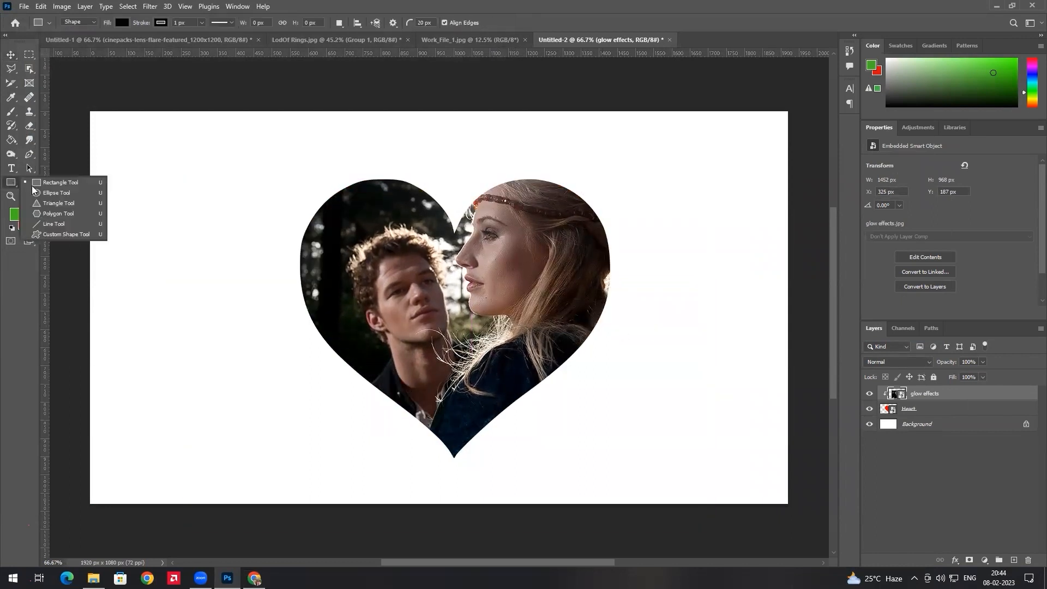
pyautogui.click(59, 234)
pyautogui.click(442, 22)
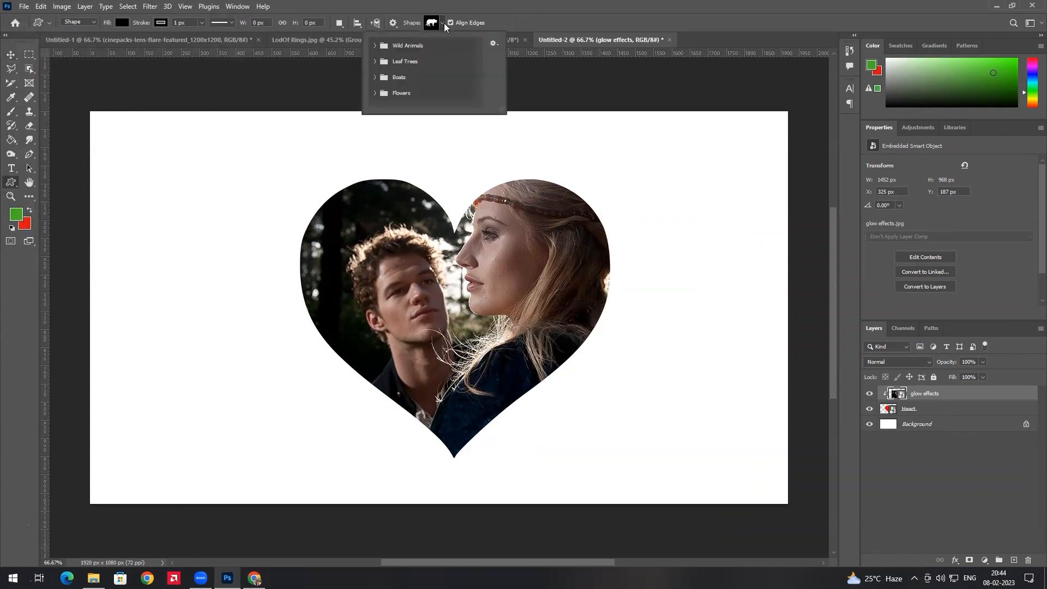
pyautogui.click(391, 79)
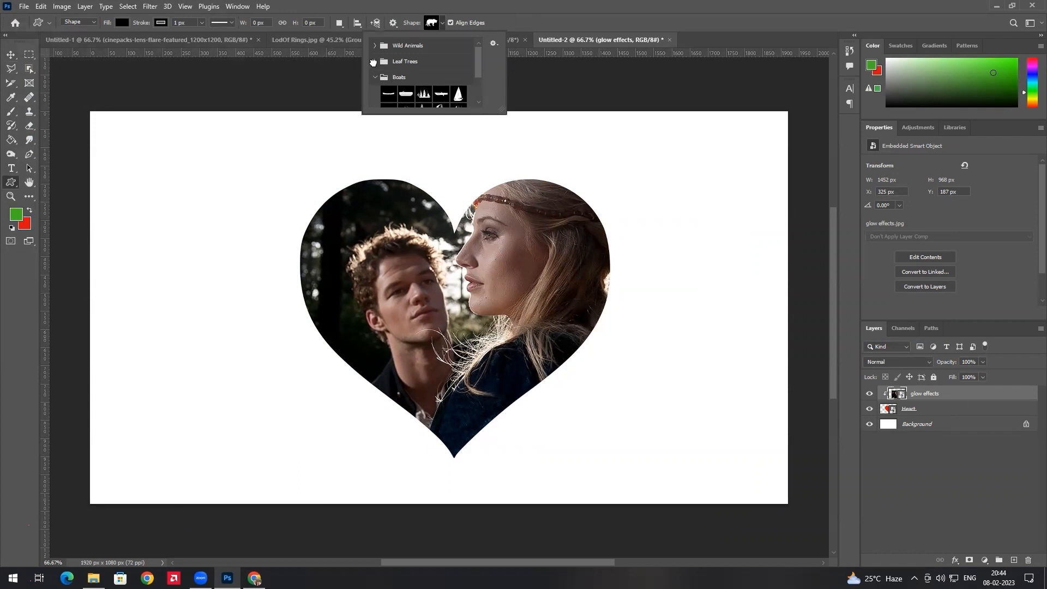
pyautogui.click(375, 61)
pyautogui.click(444, 80)
pyautogui.click(148, 216)
pyautogui.moveTo(146, 215); pyautogui.dragTo(343, 421)
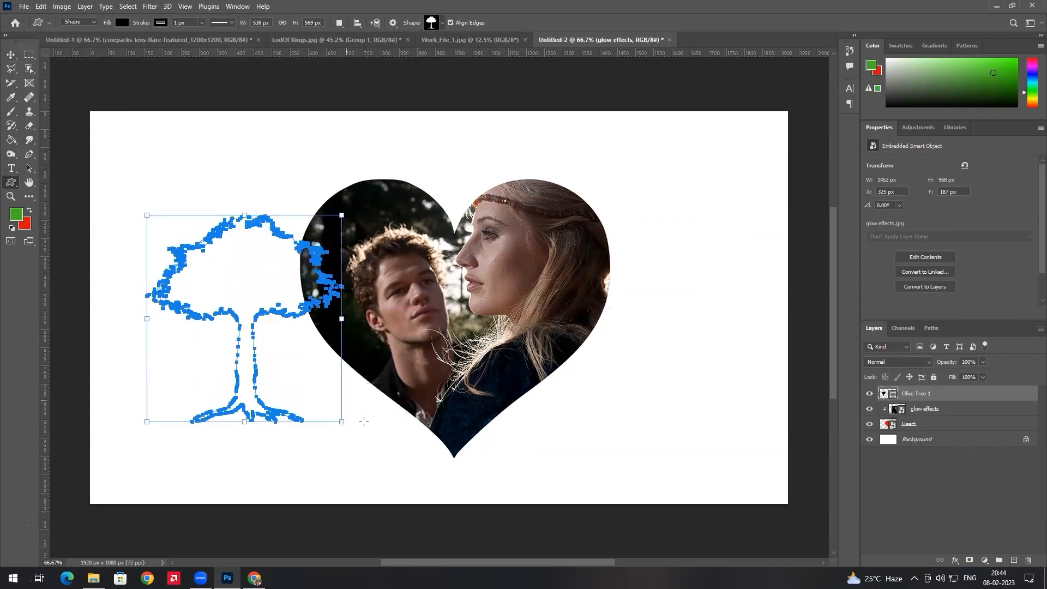
pyautogui.click(975, 477)
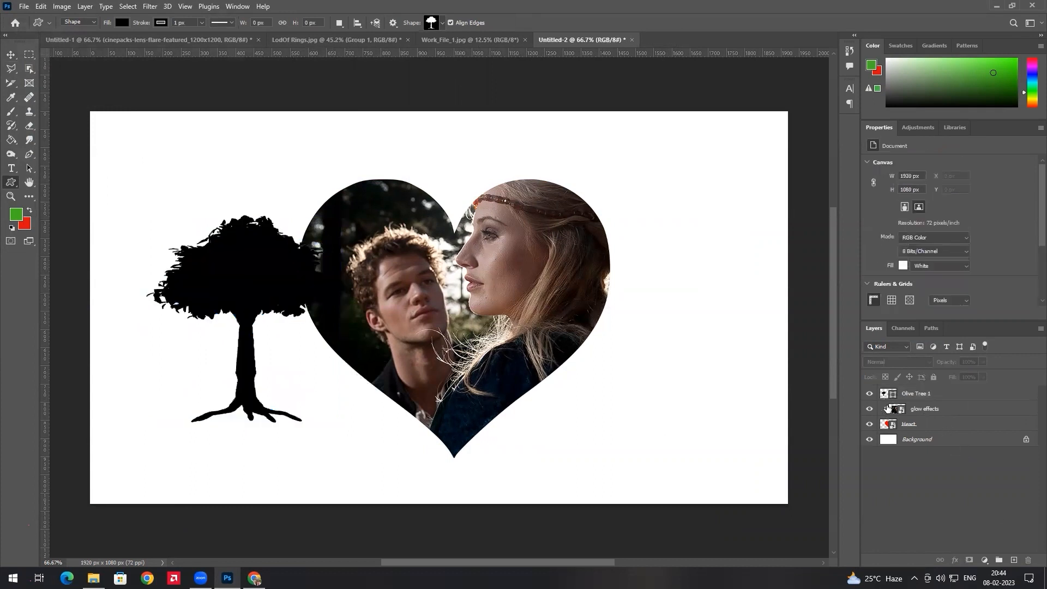
pyautogui.click(869, 424)
pyautogui.click(928, 399)
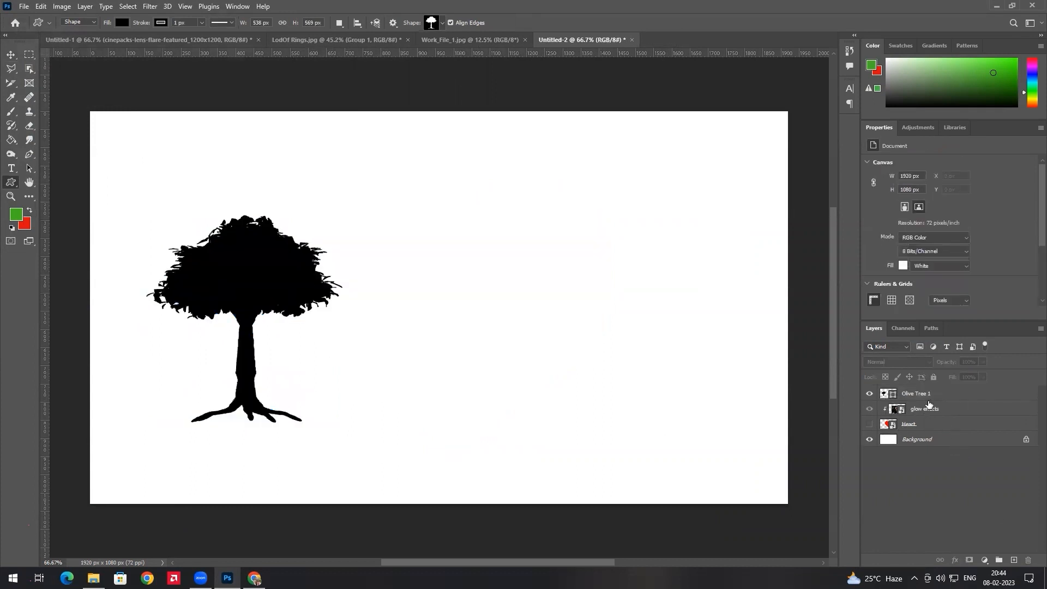
pyautogui.click(869, 424)
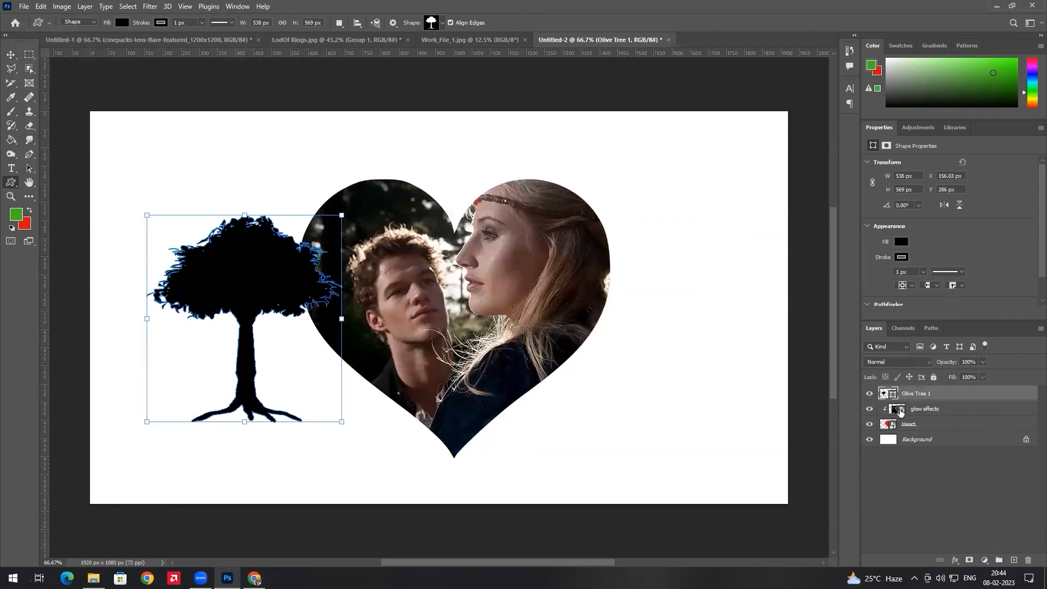
# Step: Release the glow effects layer's clipping mask on the Heart and move the photo layer above Olive Tree 1
pyautogui.click(919, 427)
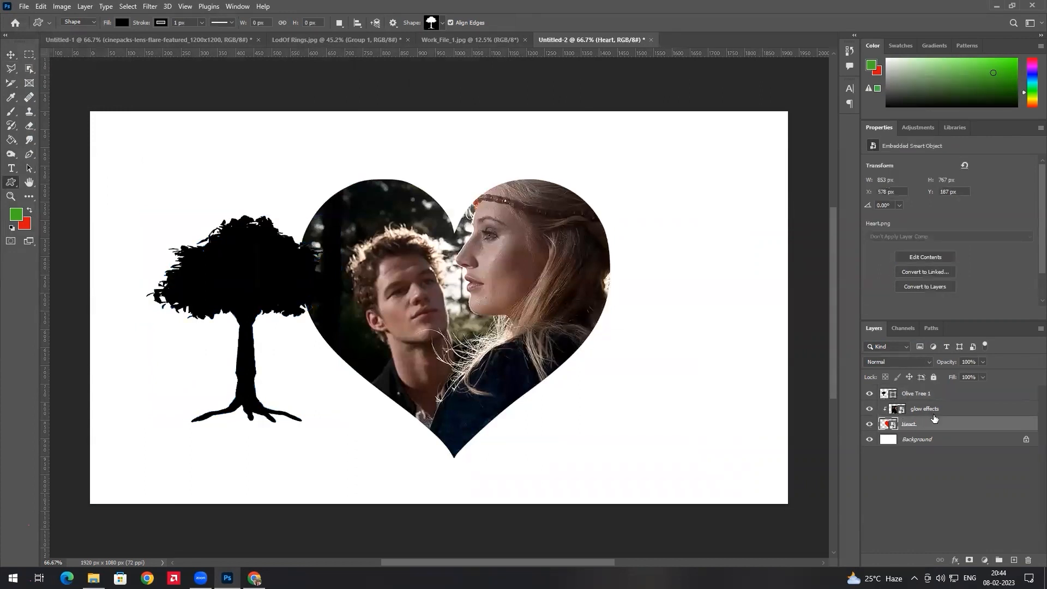
pyautogui.keyDown('alt'); pyautogui.click(933, 416); pyautogui.keyUp('alt')
pyautogui.moveTo(924, 410); pyautogui.dragTo(922, 386)
# Step: Delete the Heart layer and make the glow effects layer active
pyautogui.click(921, 422)
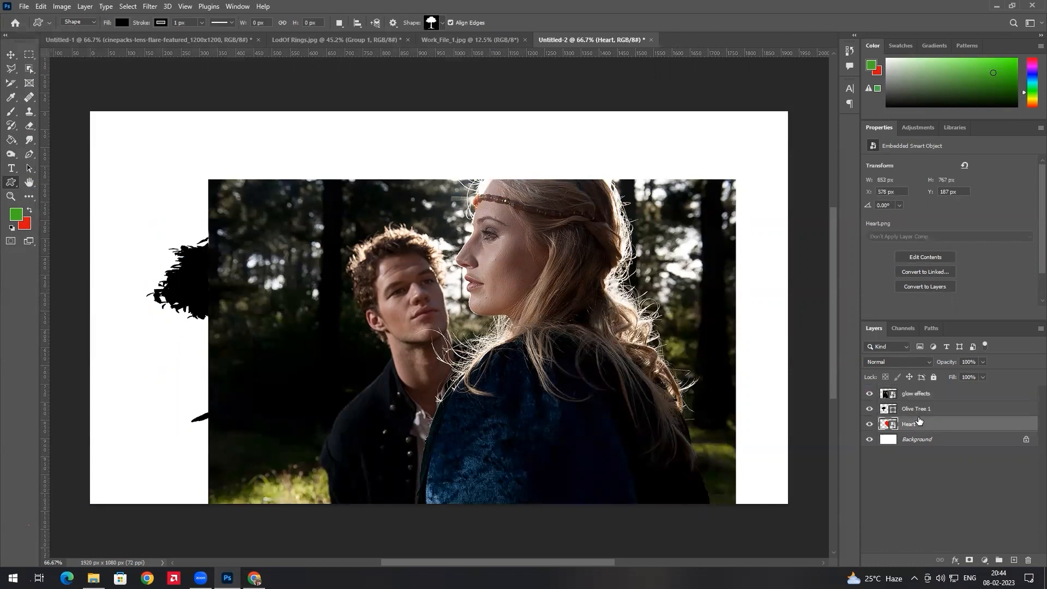
pyautogui.press('Delete')
pyautogui.click(917, 409)
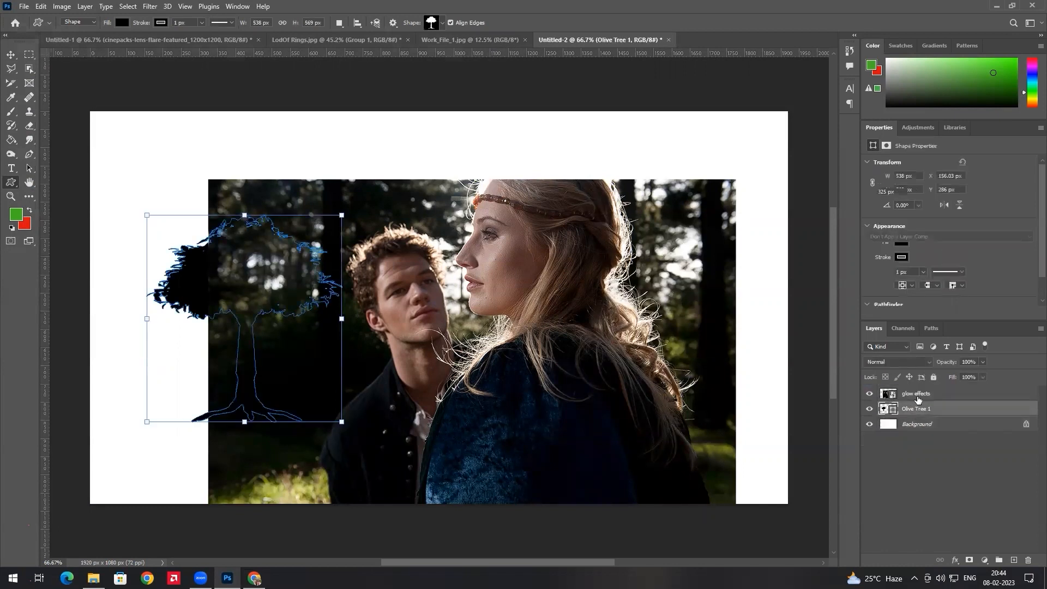
pyautogui.click(918, 397)
# Step: Move the glow effects photo over the tree shape and clip it to the Olive Tree 1 layer
pyautogui.moveTo(546, 319); pyautogui.dragTo(640, 323)
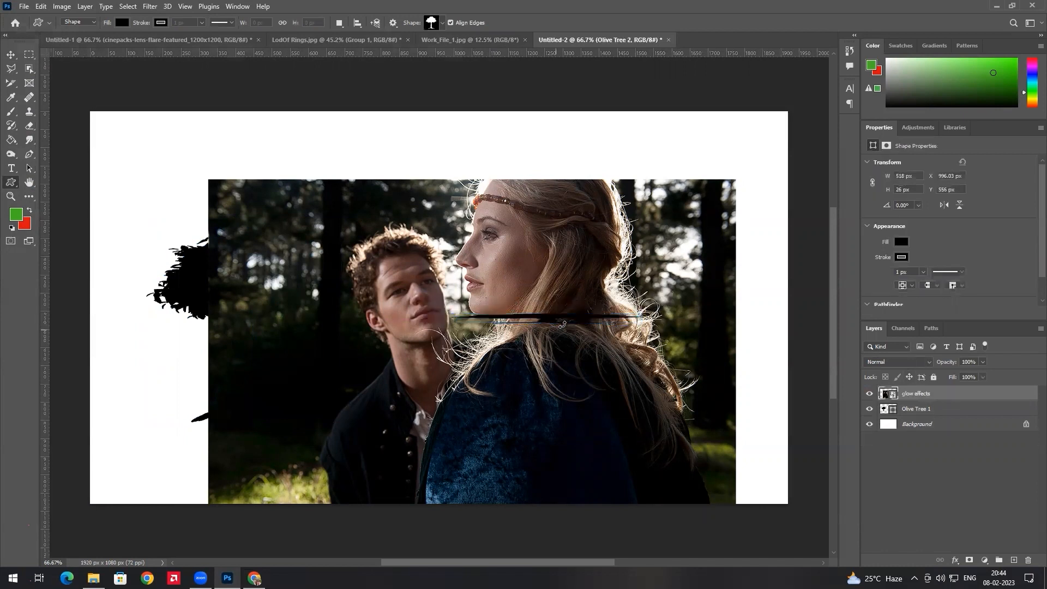
pyautogui.hotkey('ctrl', 'z')
pyautogui.press('v')
pyautogui.moveTo(524, 318); pyautogui.dragTo(346, 304)
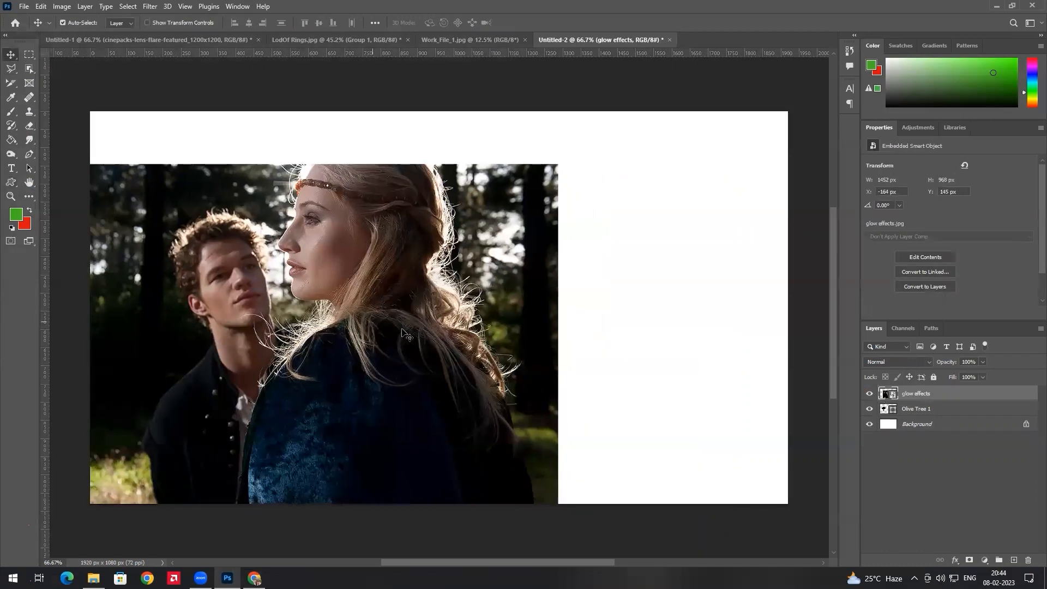
pyautogui.keyDown('alt'); pyautogui.click(935, 397); pyautogui.keyUp('alt')
pyautogui.moveTo(267, 285); pyautogui.dragTo(234, 310)
# Step: Scale the clipped photo down to about 1031 x 687 px and position it so both faces fall within the tree crown
pyautogui.hotkey('ctrl', 't')
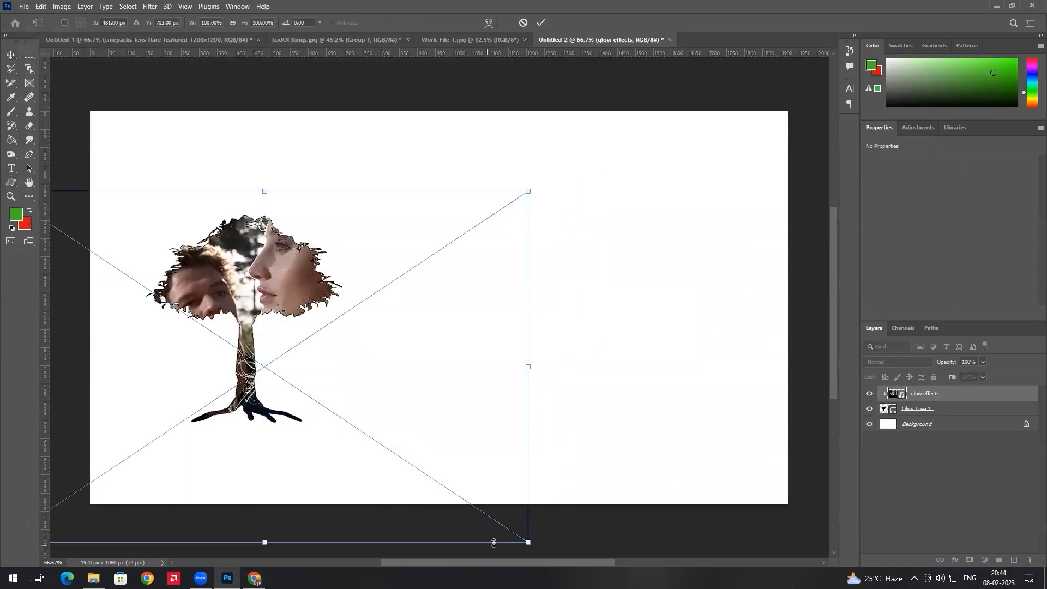
pyautogui.moveTo(527, 541); pyautogui.dragTo(354, 472)
pyautogui.moveTo(311, 408); pyautogui.dragTo(374, 428)
pyautogui.press('Return')
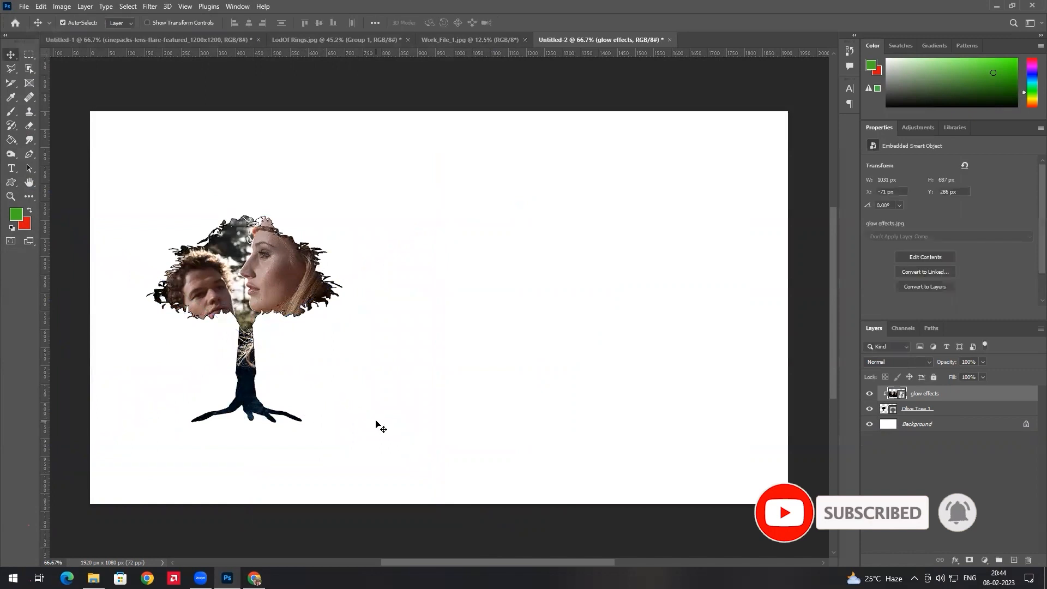